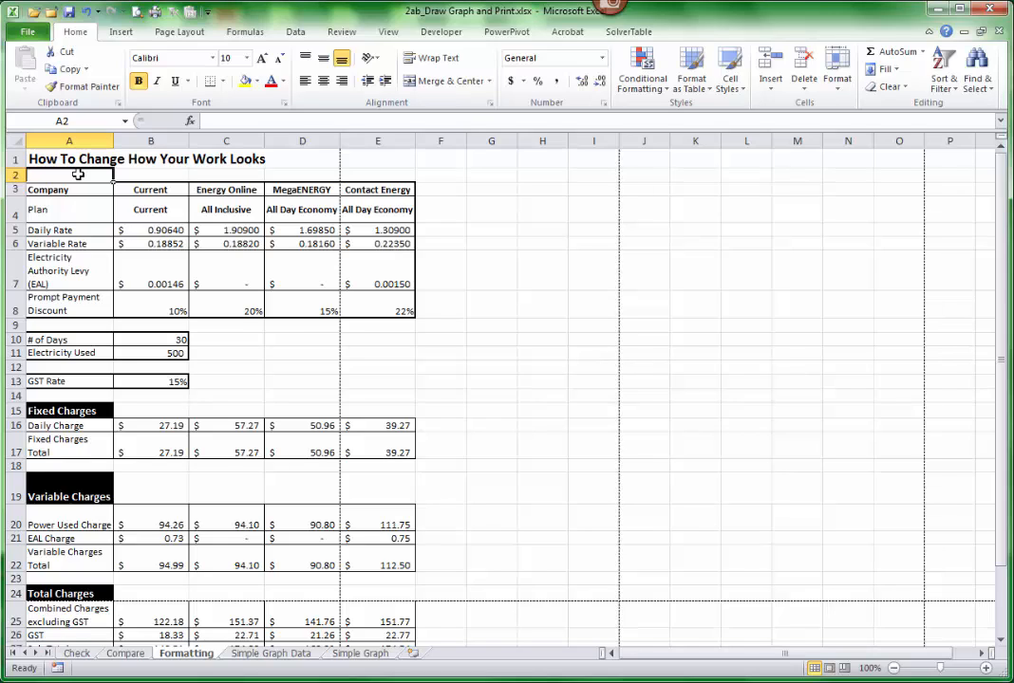
- Compare how the Formatting sheet looks in Page Layout view, Page Break Preview and Normal view
left_click(829, 668)
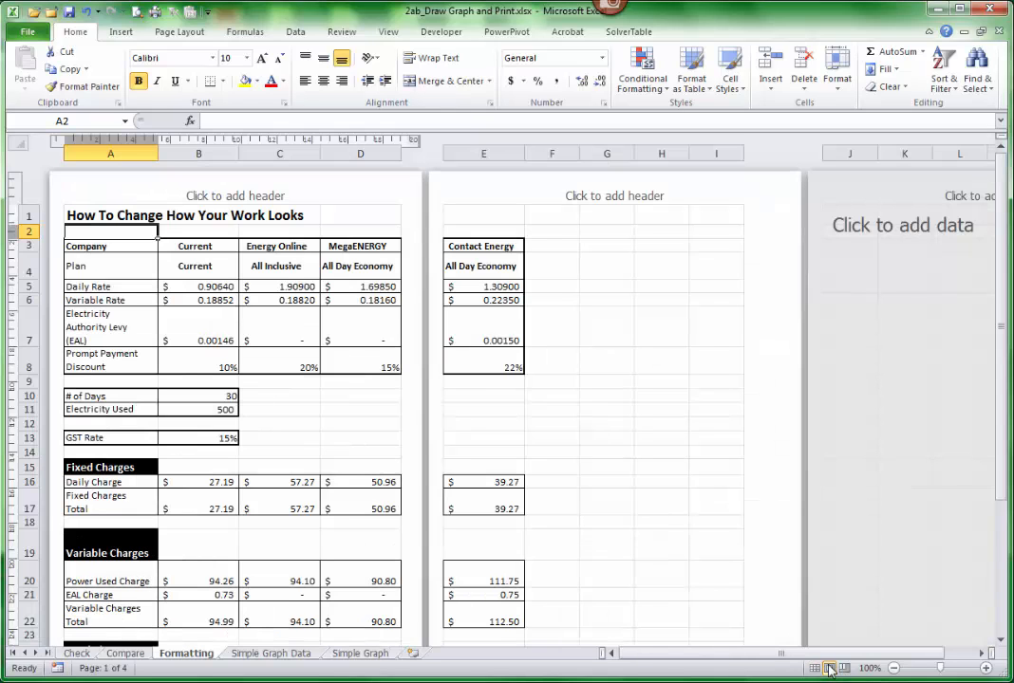
left_click(844, 669)
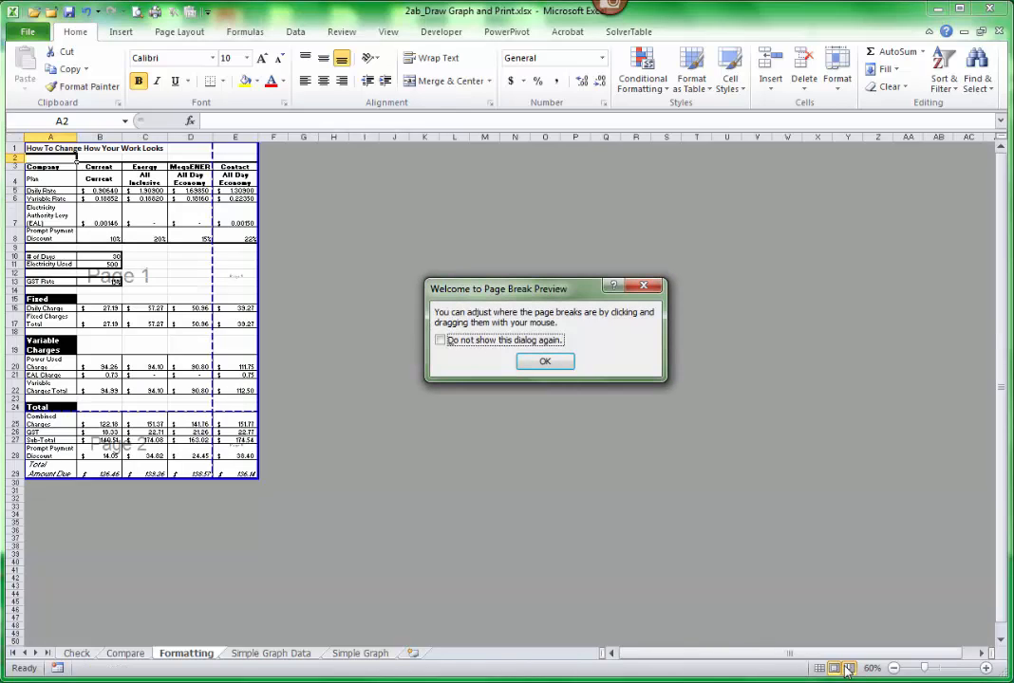
key("Return")
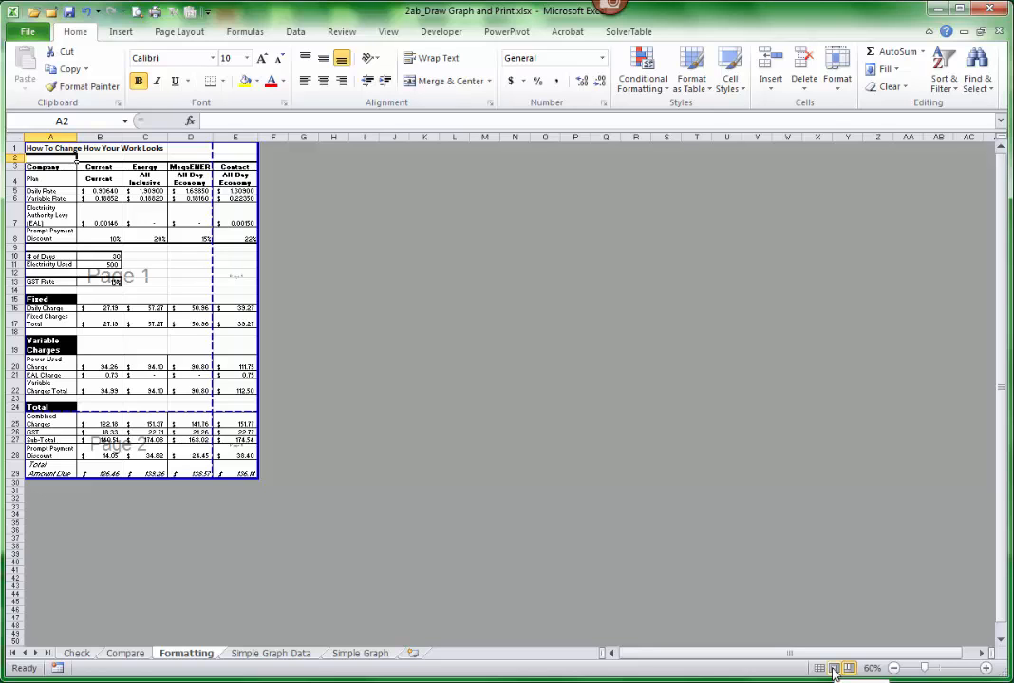
left_click(832, 670)
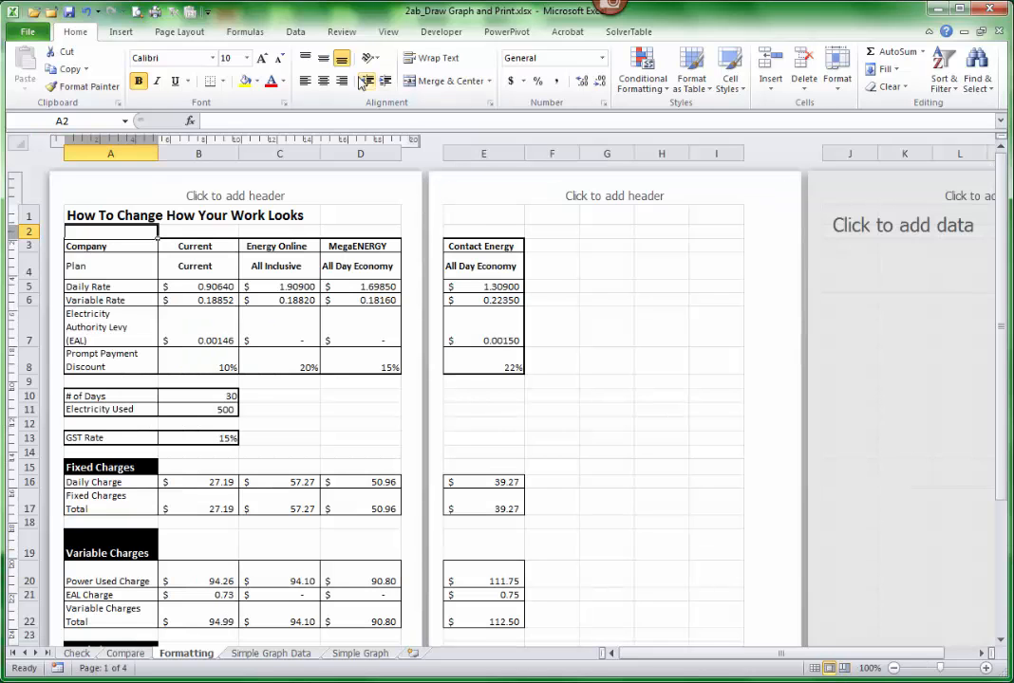
left_click(388, 34)
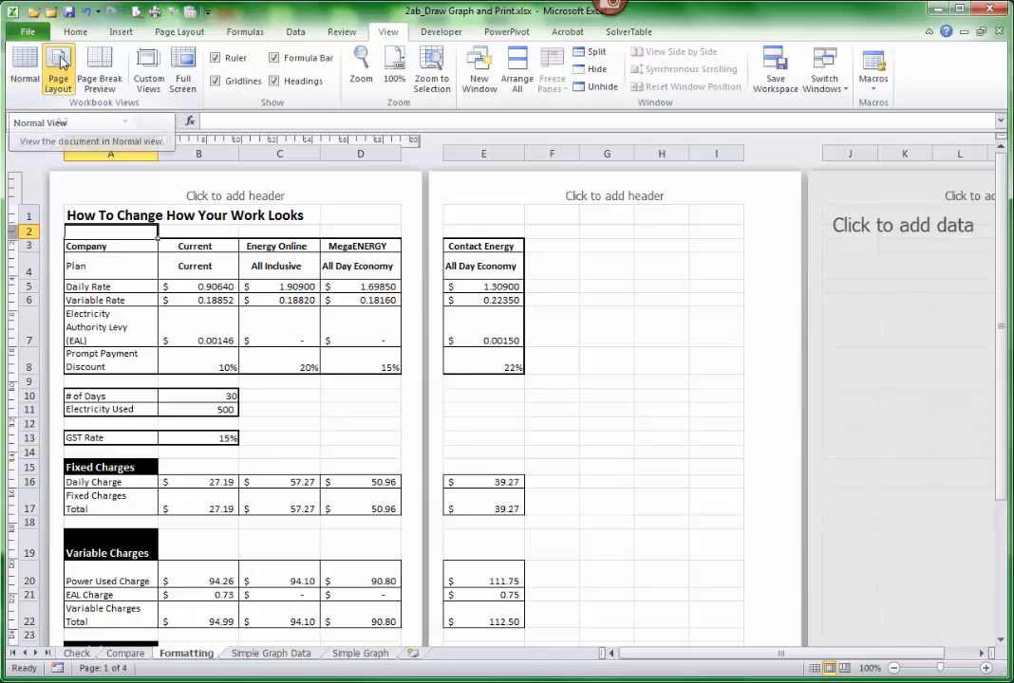
left_click(26, 61)
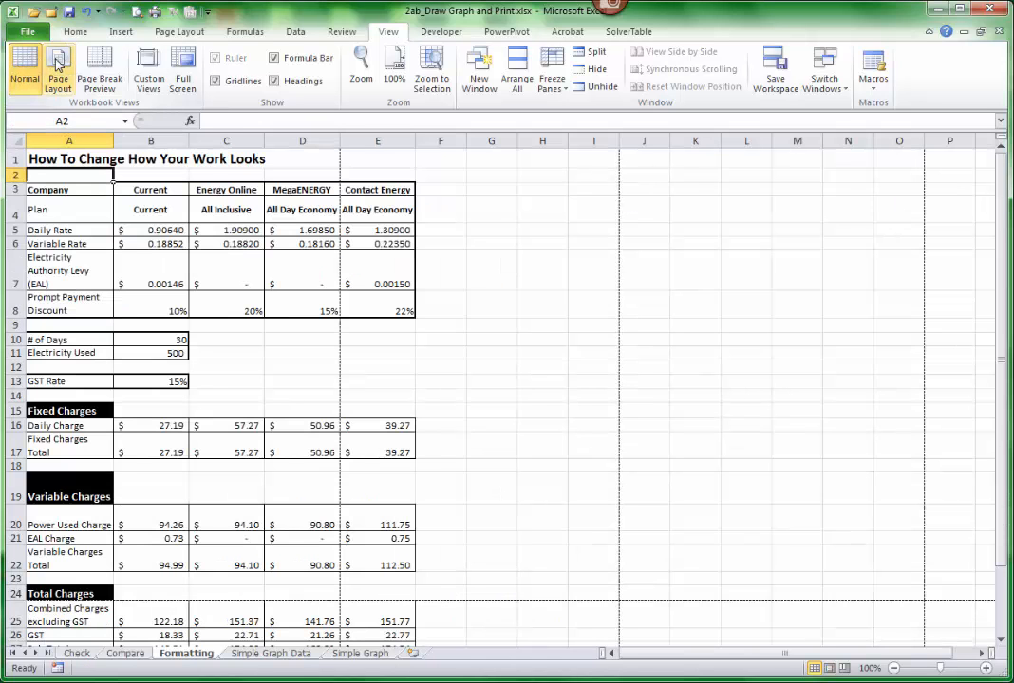
- Switch the Formatting sheet to Page Layout view and go from the header to the footer for editing
left_click(57, 62)
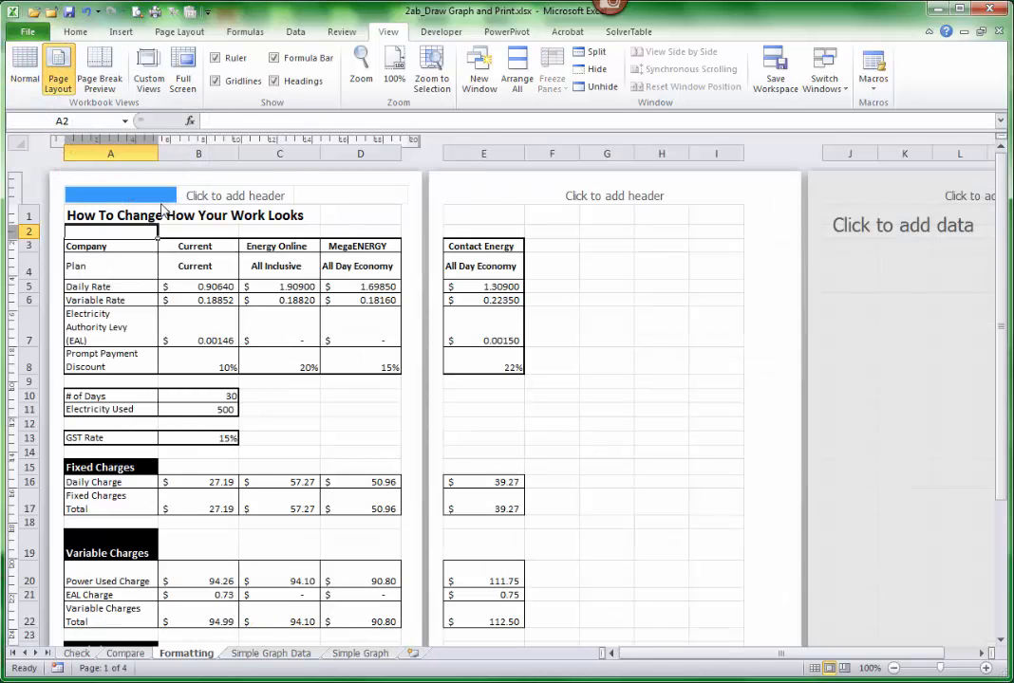
left_click(95, 199)
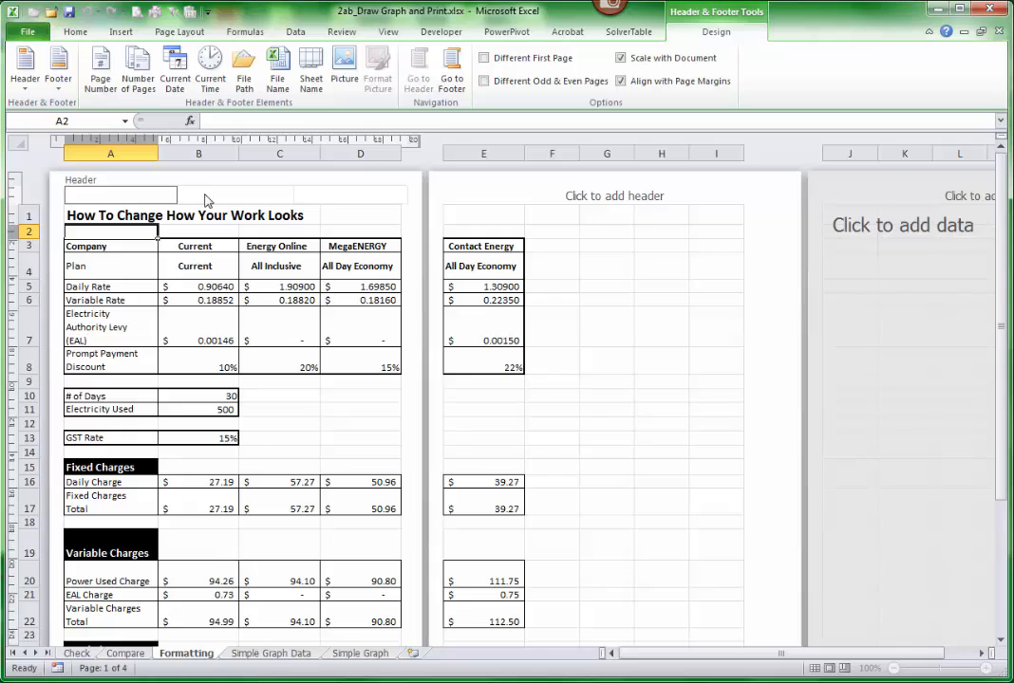
left_click(453, 69)
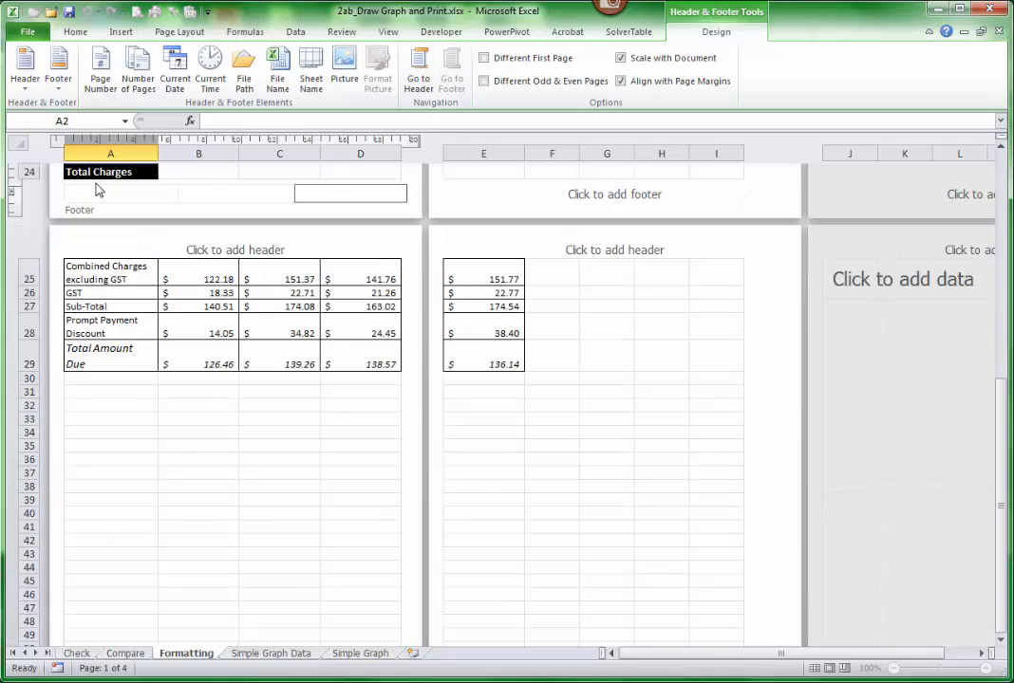
- Build the right footer section as "Page &[Page] of &[Pages]" using the page number and number of pages elements
left_click(80, 194)
left_click(227, 195)
left_click(330, 192)
type("Page")
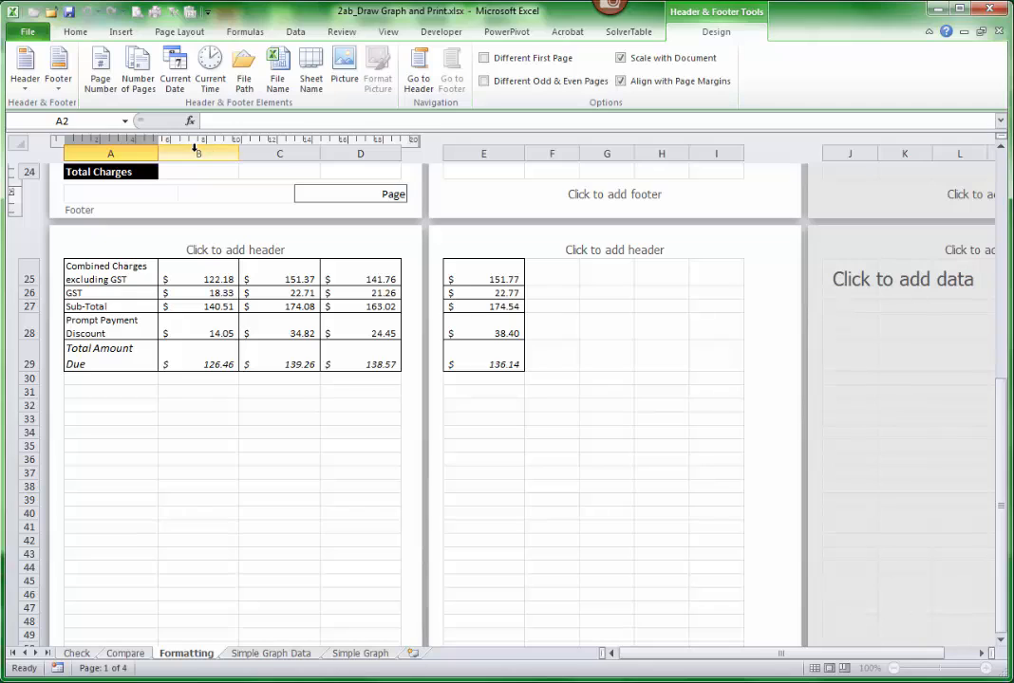
left_click(101, 65)
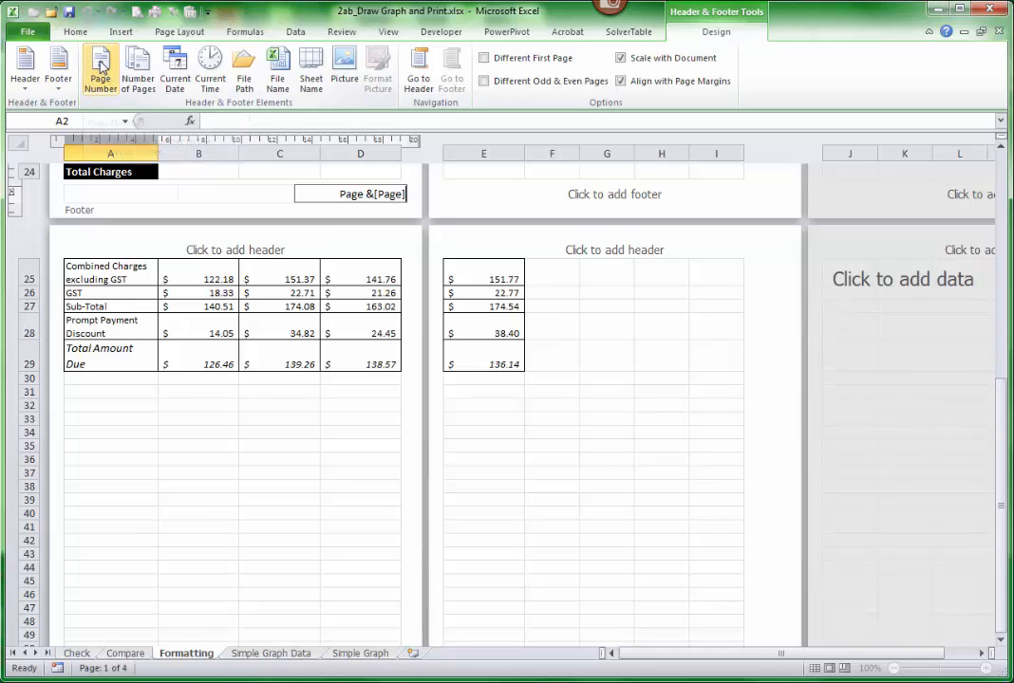
type("of")
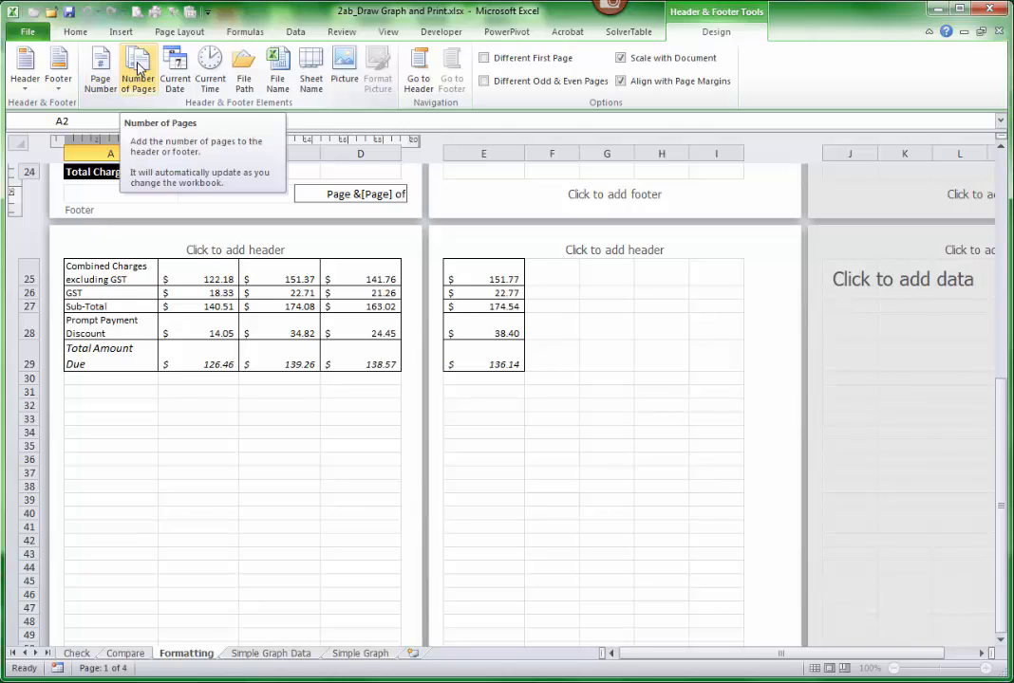
left_click(138, 66)
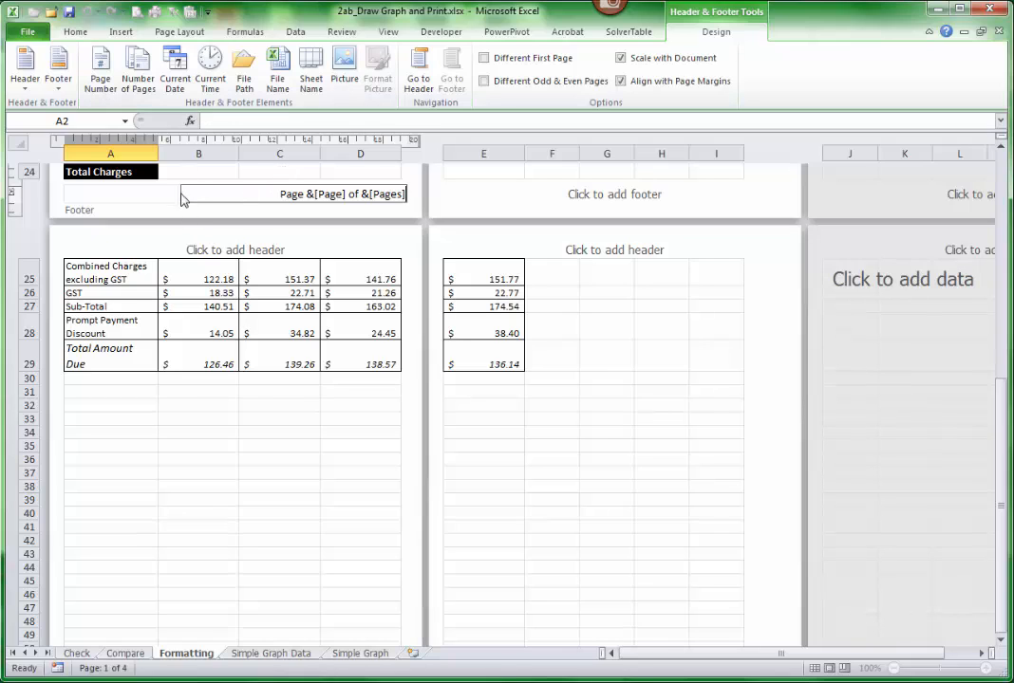
- Try the current date and the file path in turn in the left footer section, clearing each one
left_click(91, 193)
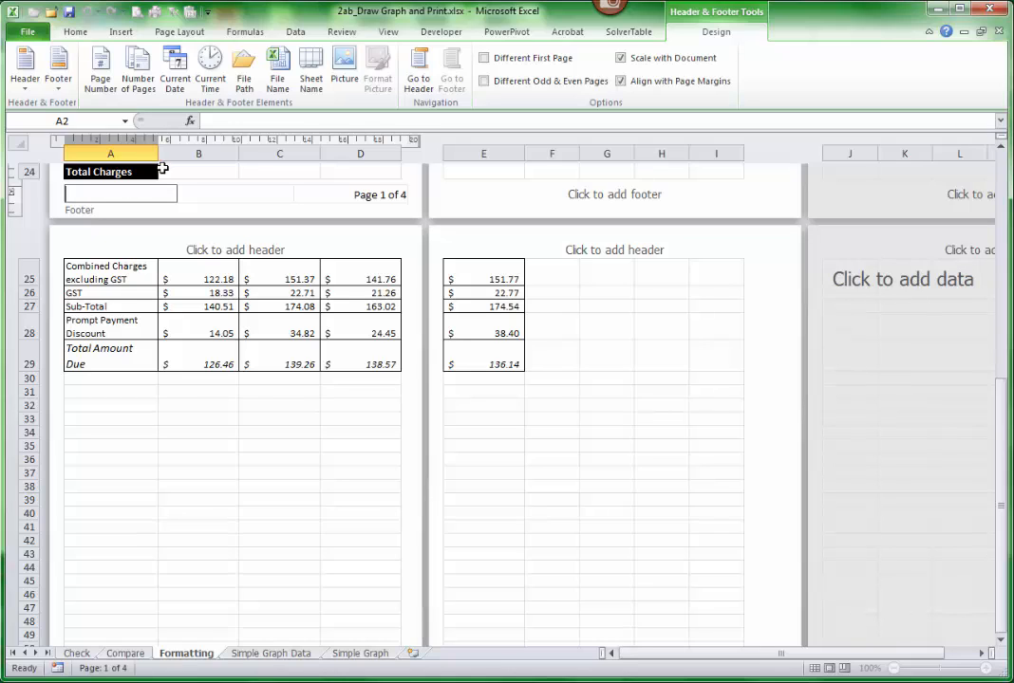
left_click(181, 93)
left_click_drag(104, 193, 40, 192)
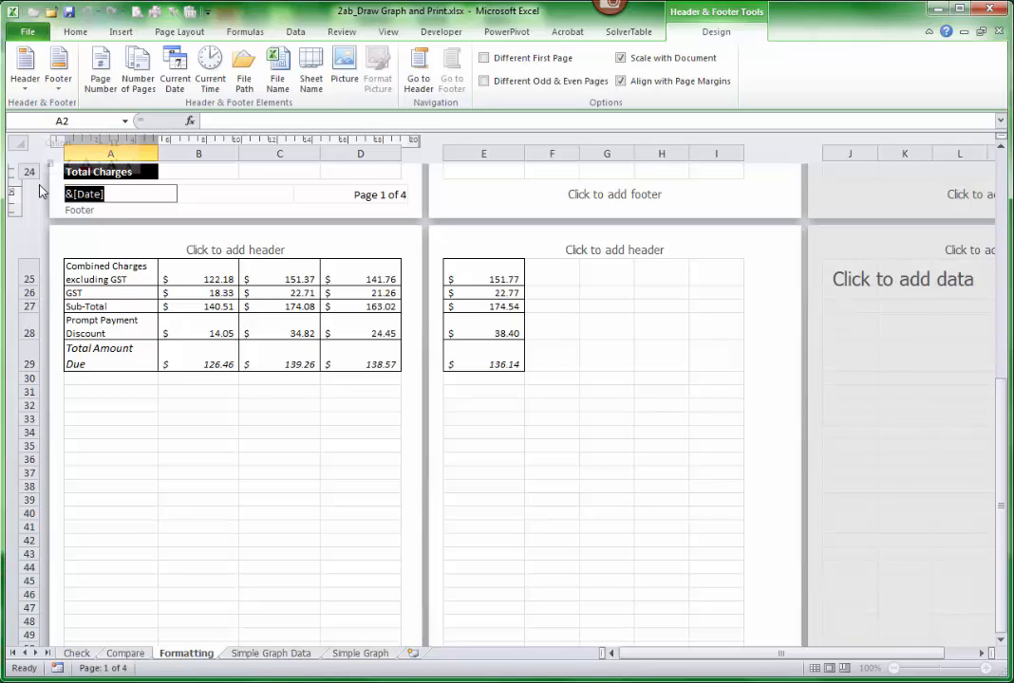
key("Delete")
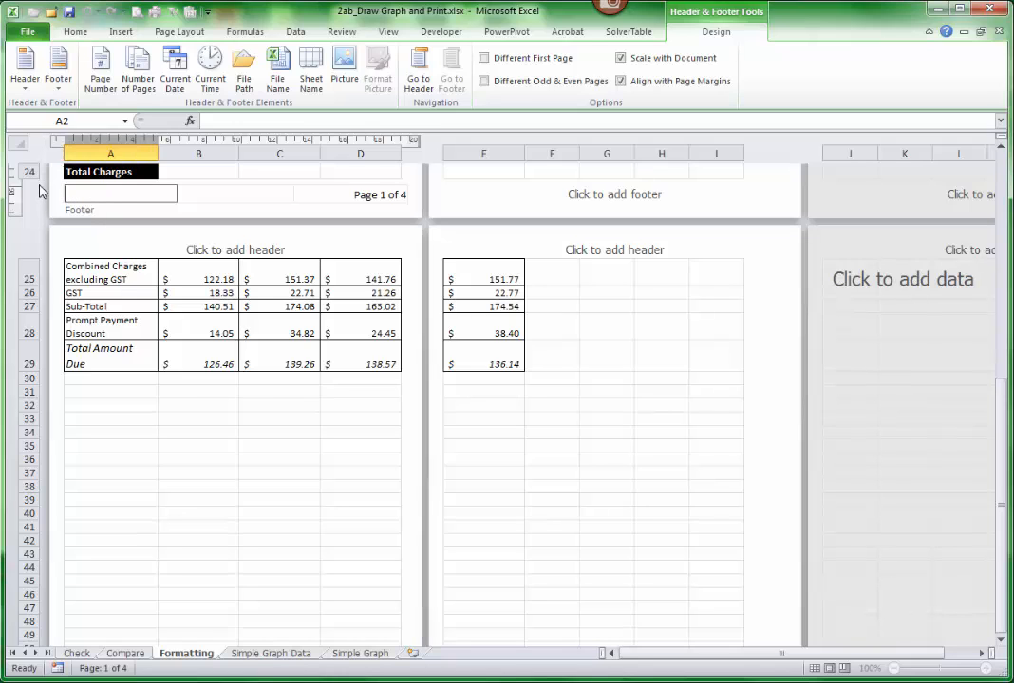
left_click(244, 69)
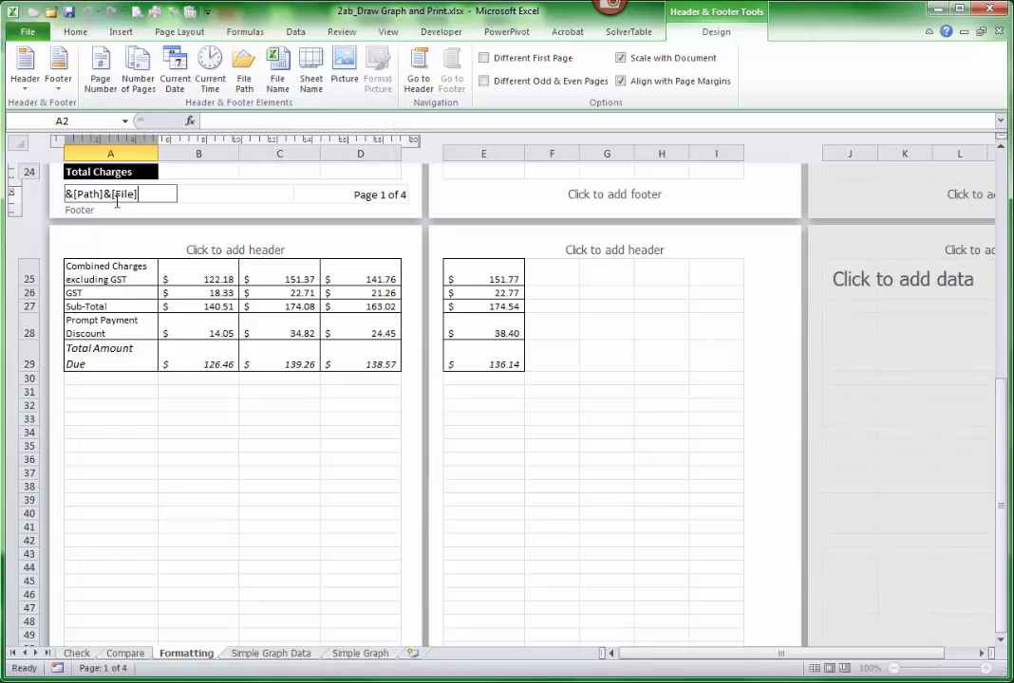
left_click_drag(140, 194, 19, 190)
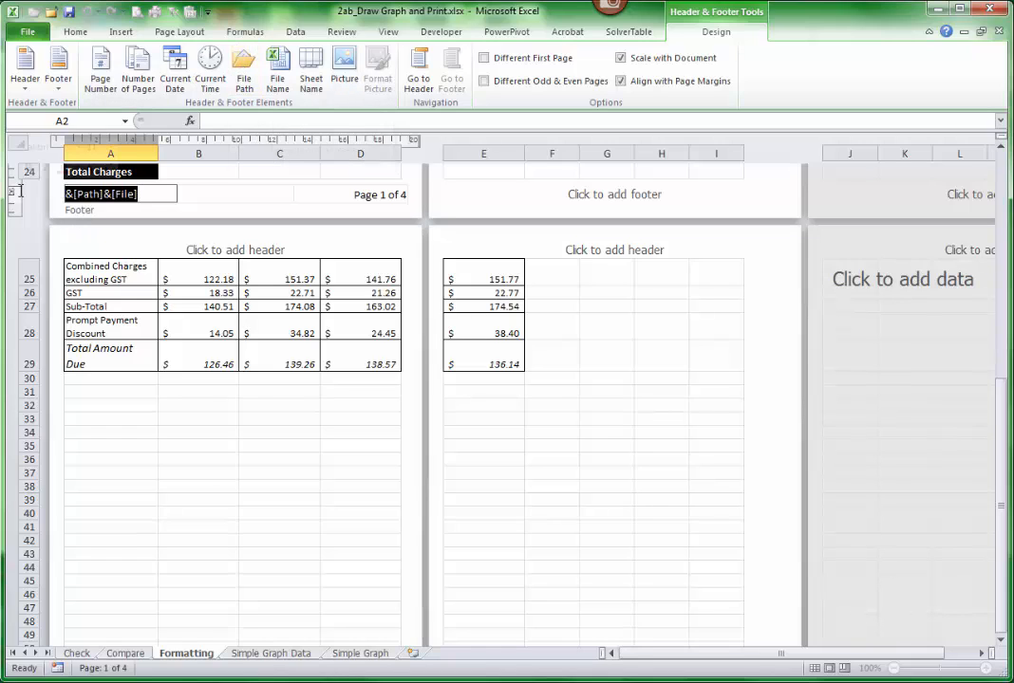
key("Delete")
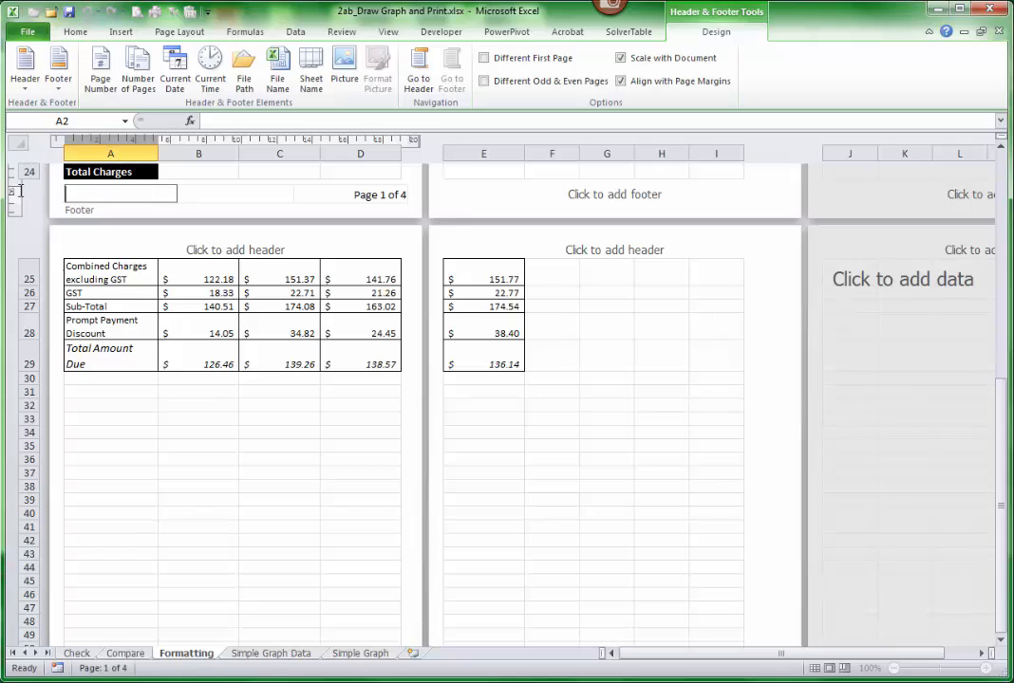
- Insert the file name in the left footer section and the sheet name in the centre header section
left_click(275, 69)
left_click(419, 69)
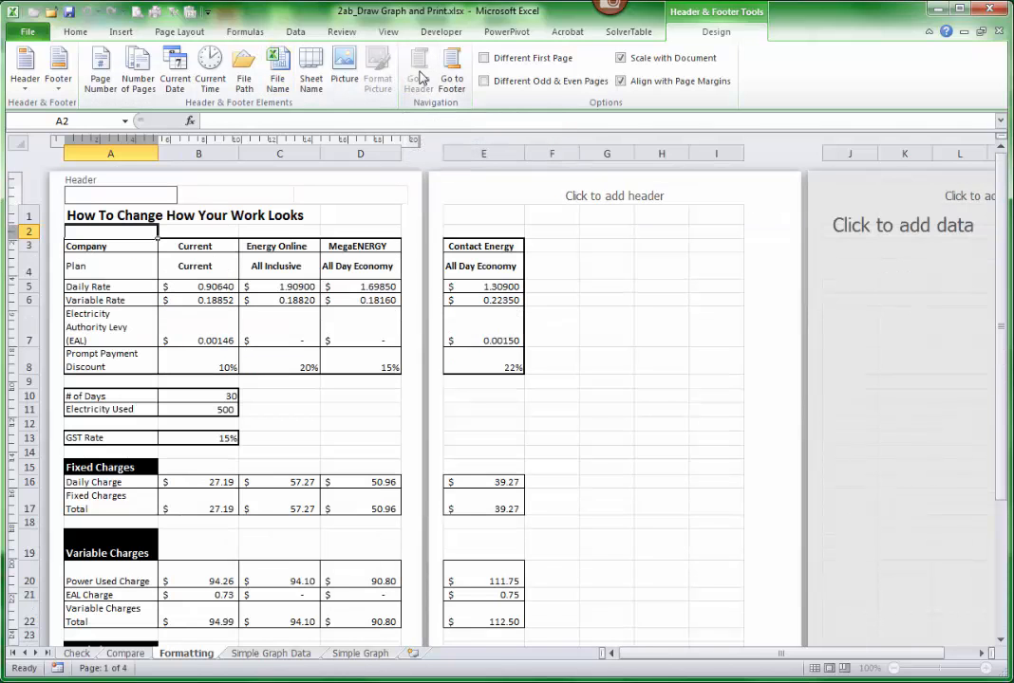
left_click(213, 200)
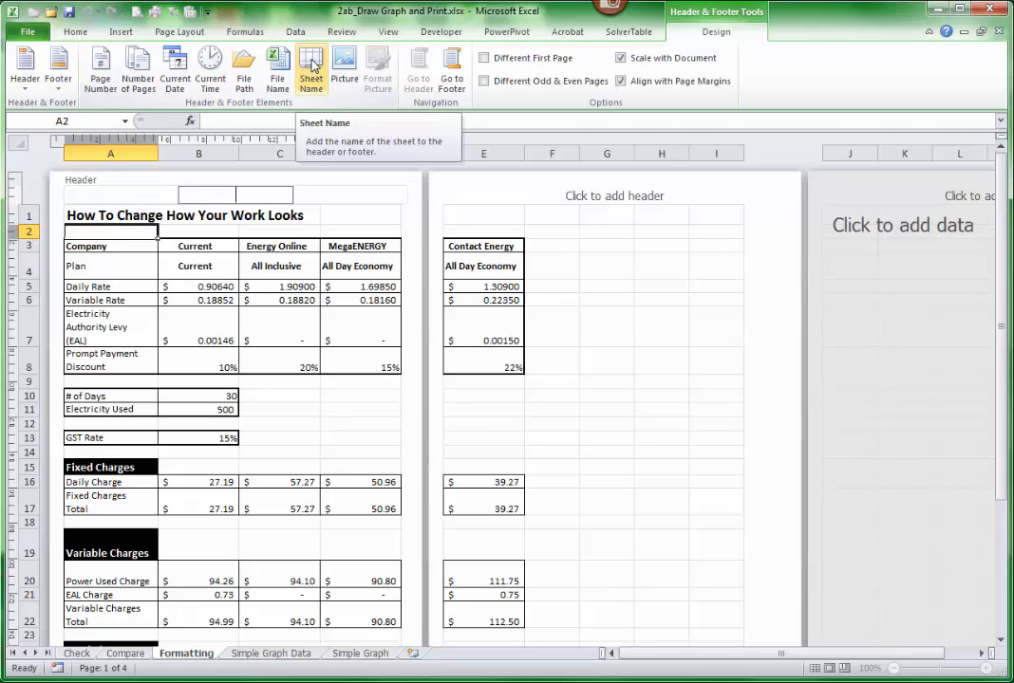
left_click(311, 66)
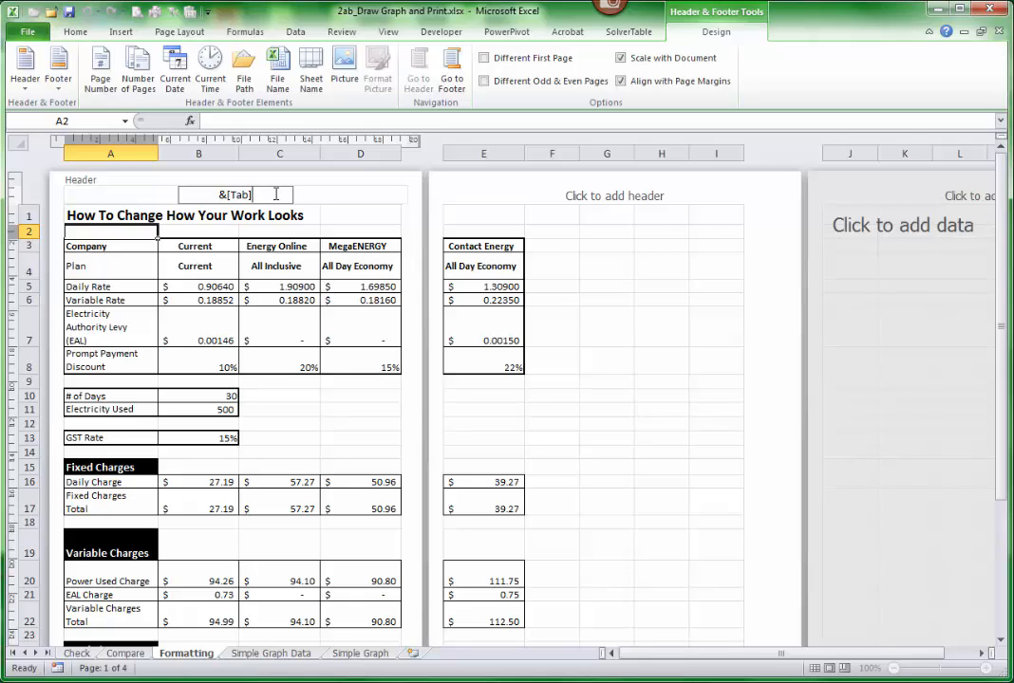
- Format the sheet name in the header as bold 14 pt, trying dark blue text and setting it back to black
left_click_drag(274, 194, 192, 195)
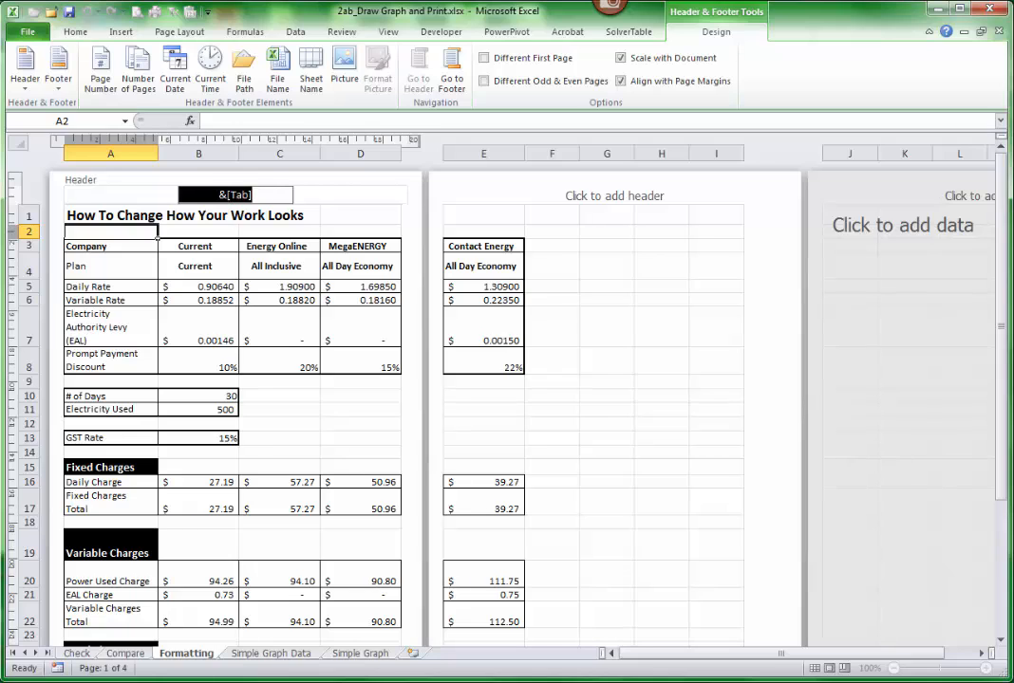
left_click(73, 32)
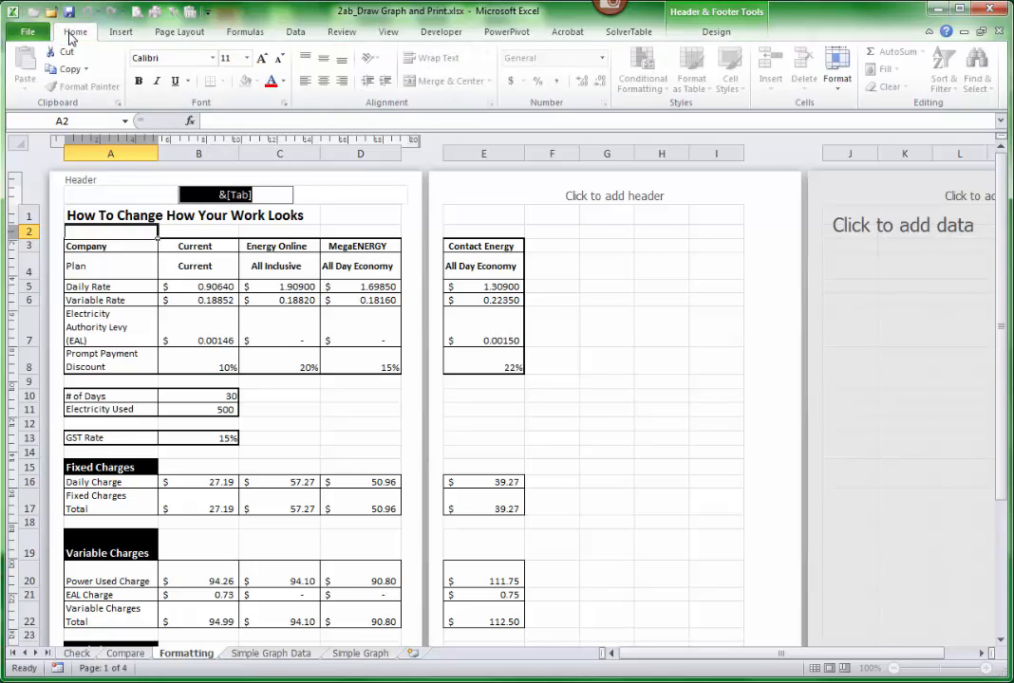
left_click(262, 60)
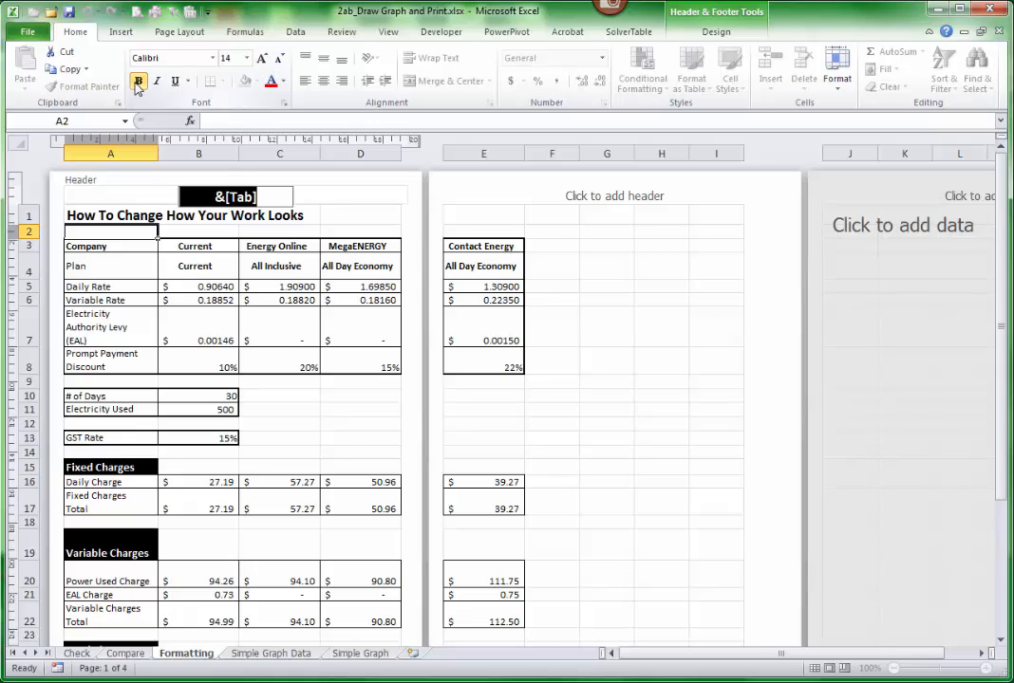
left_click(283, 80)
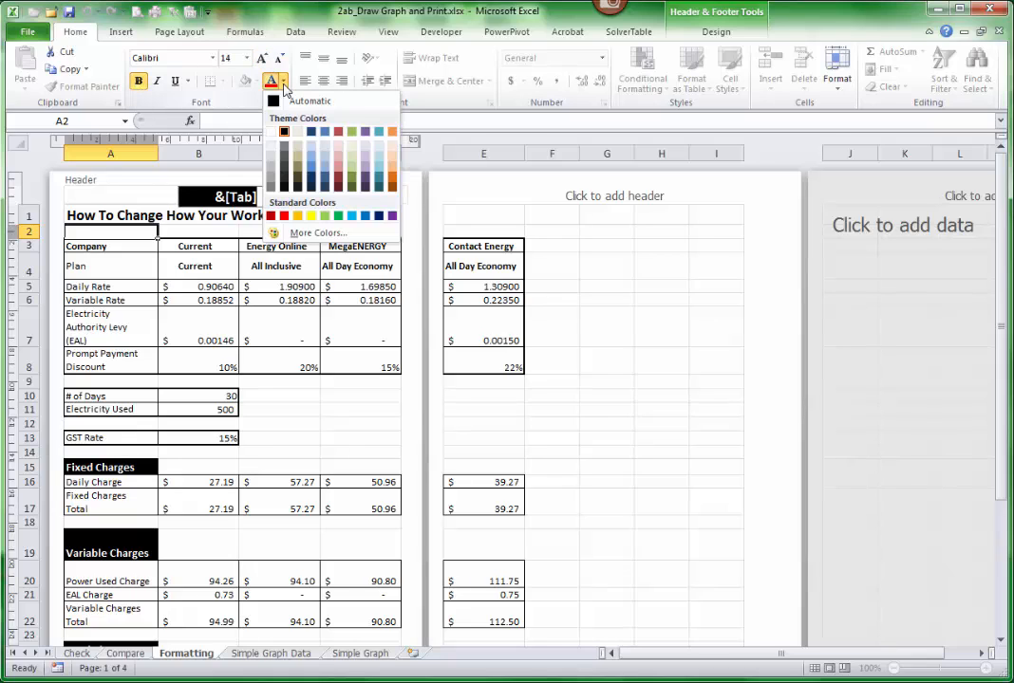
left_click(312, 134)
left_click(284, 83)
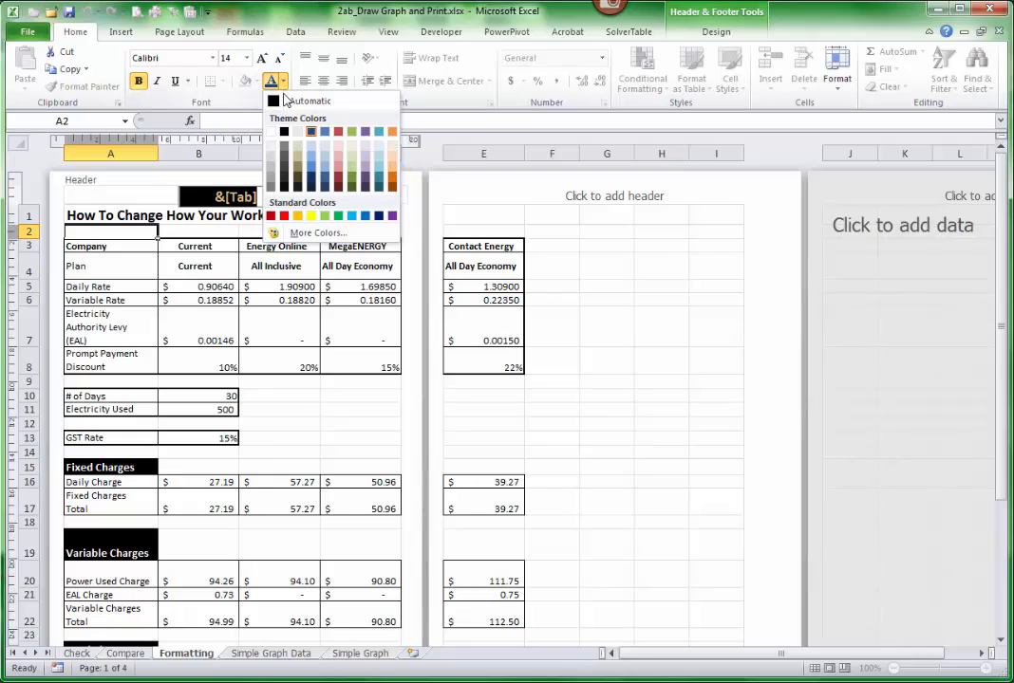
left_click(287, 134)
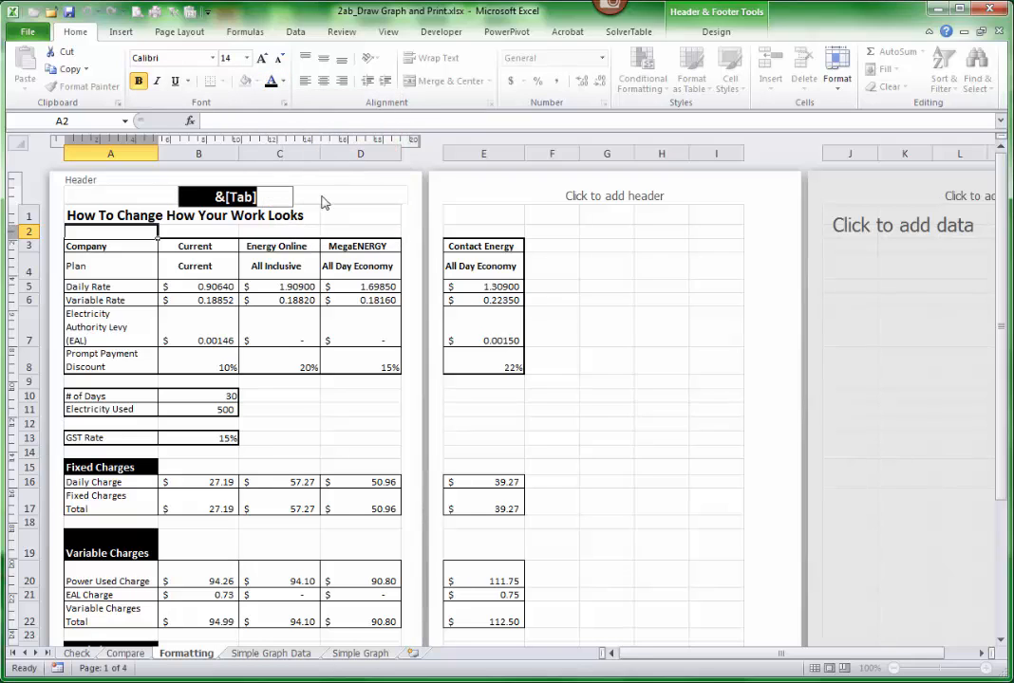
left_click(330, 197)
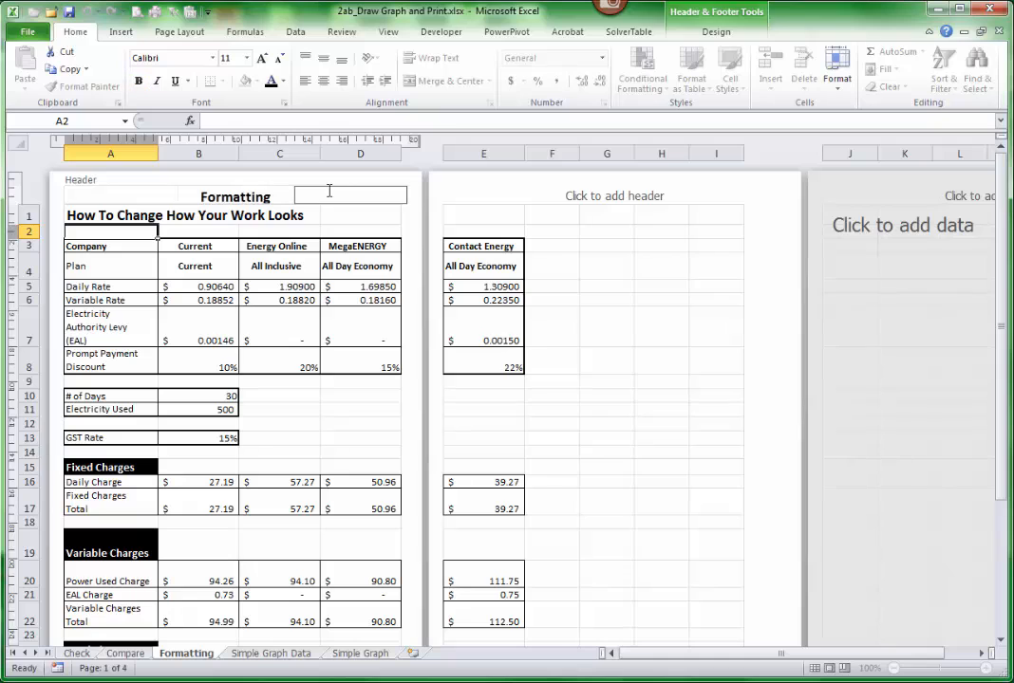
left_click(716, 33)
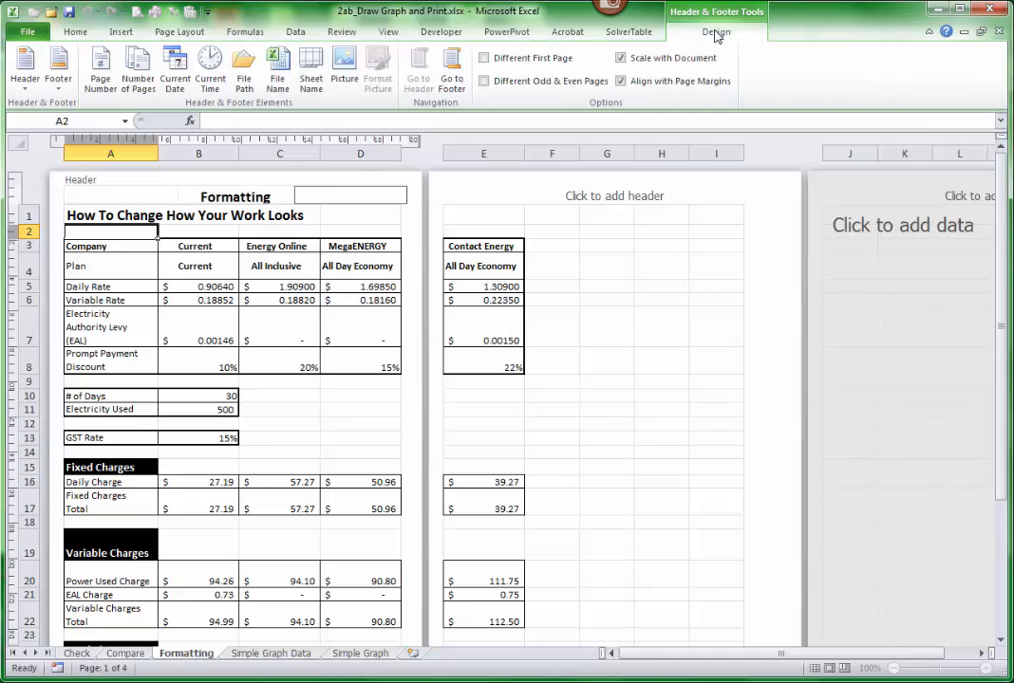
left_click(347, 87)
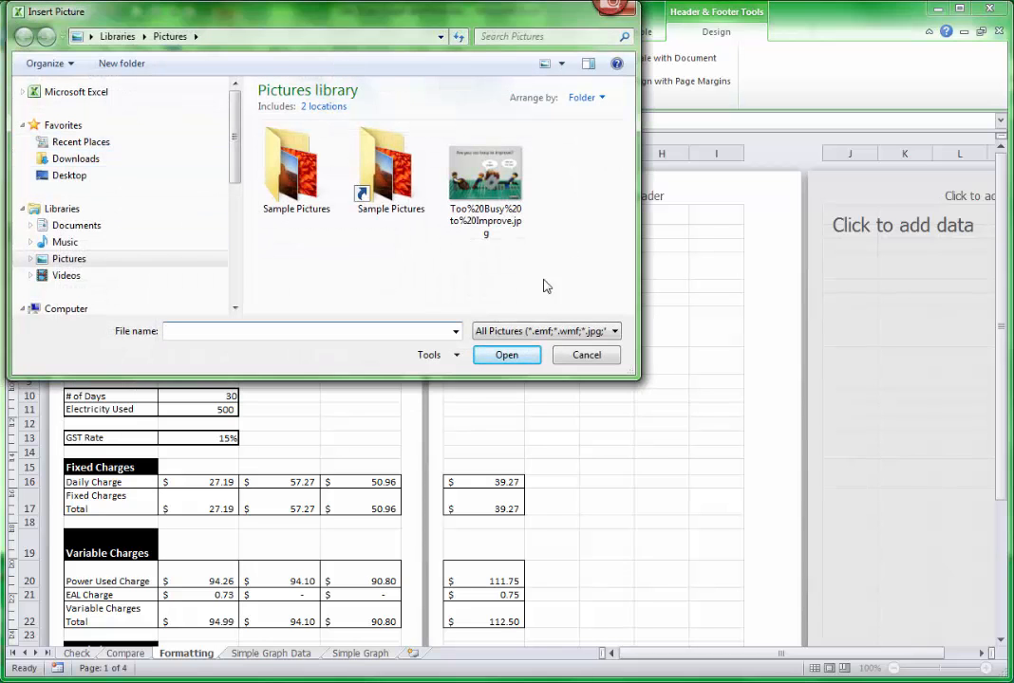
left_click(587, 357)
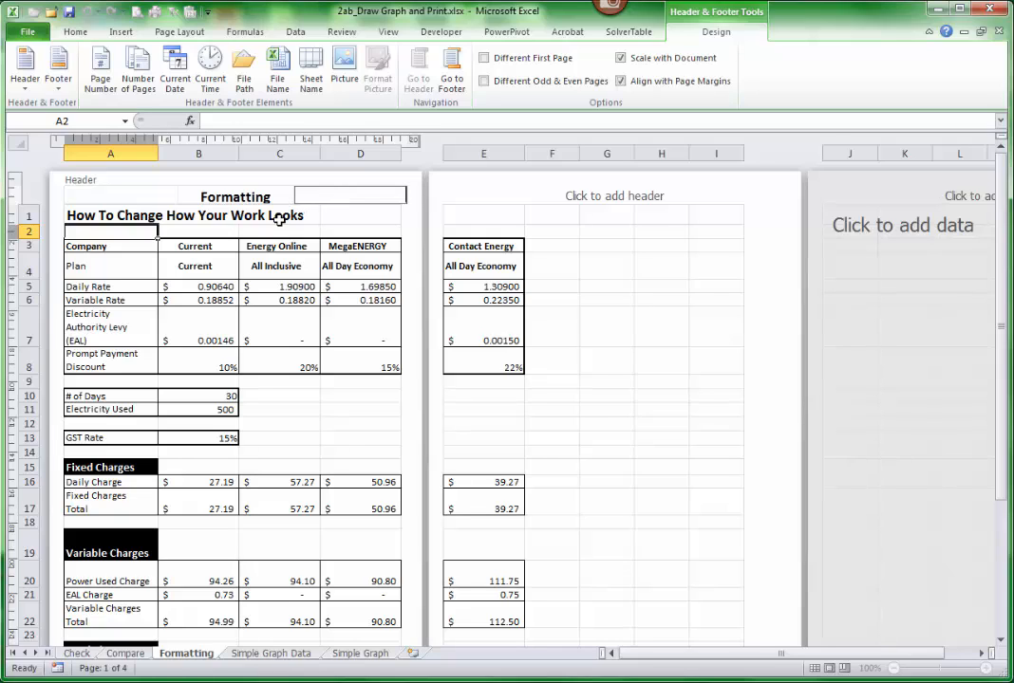
- Finish editing the header by selecting cell B2
left_click(186, 232)
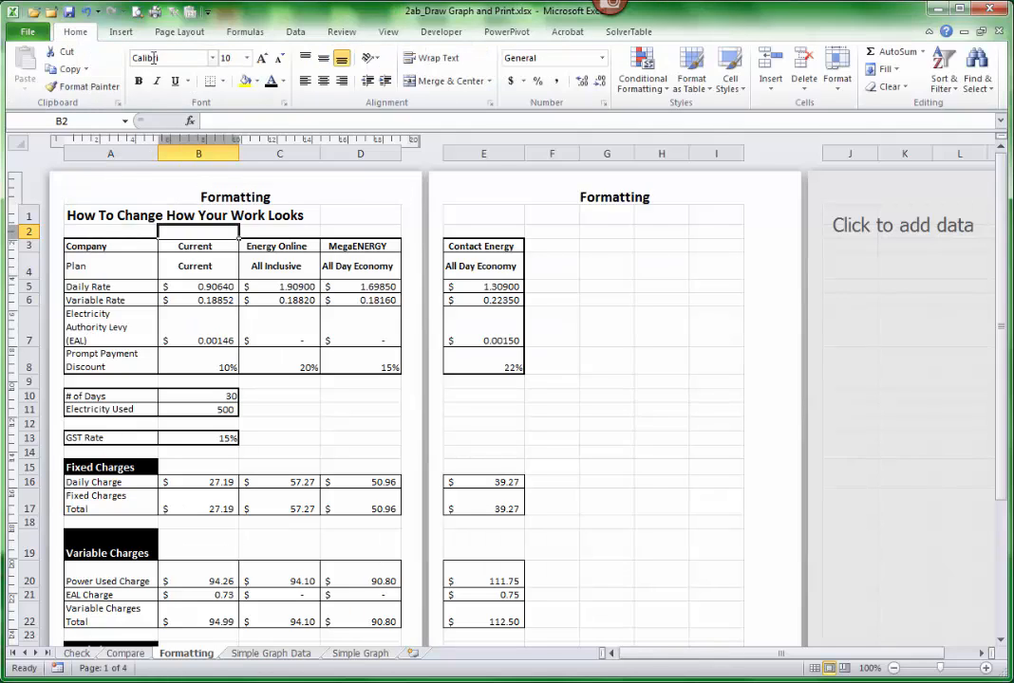
- Review the margin presets, page orientations and paper sizes available for the Formatting sheet
left_click(179, 34)
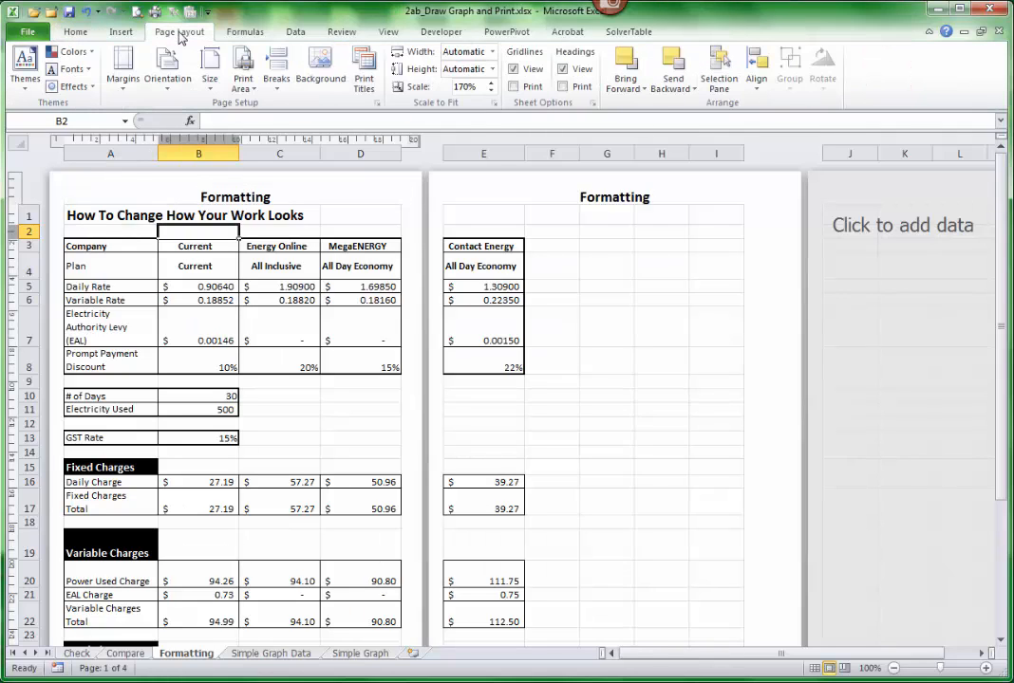
left_click(124, 85)
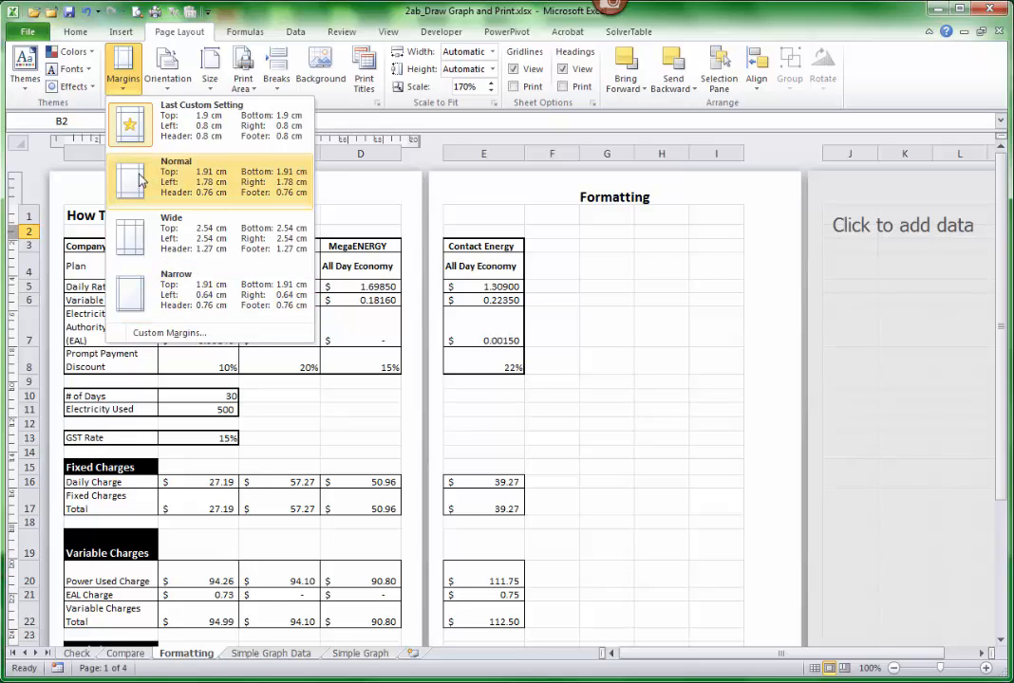
left_click(142, 84)
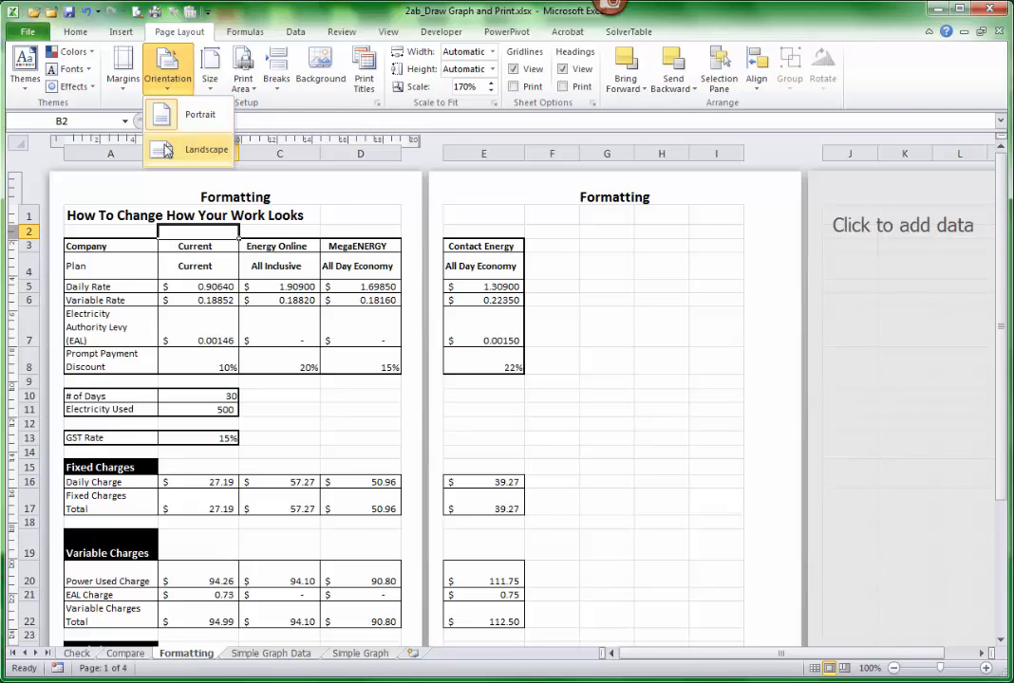
left_click(165, 114)
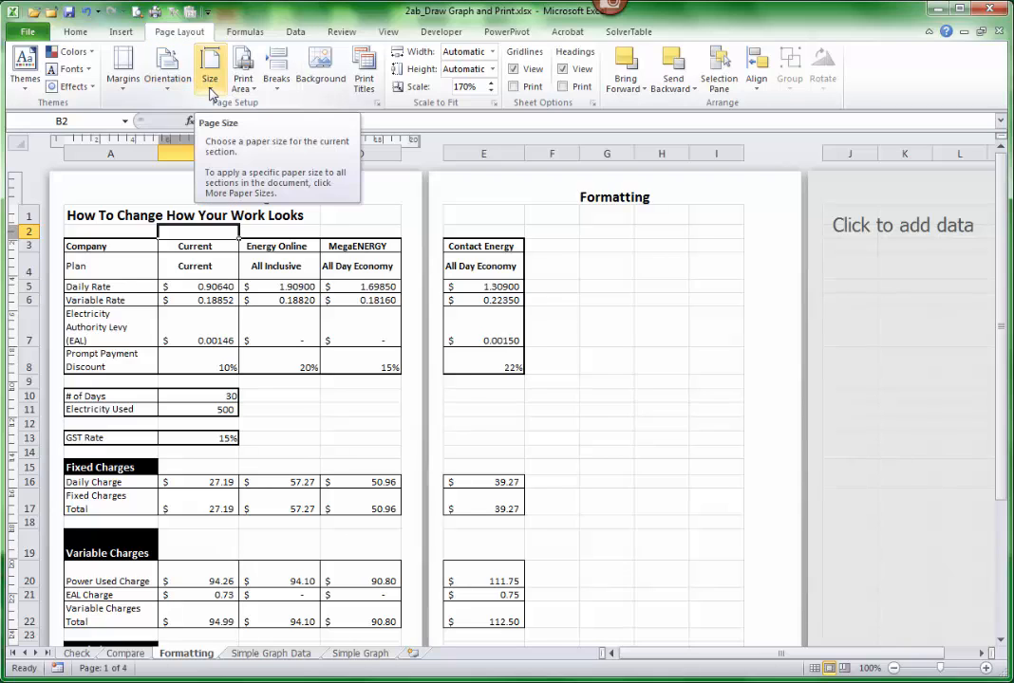
left_click(210, 90)
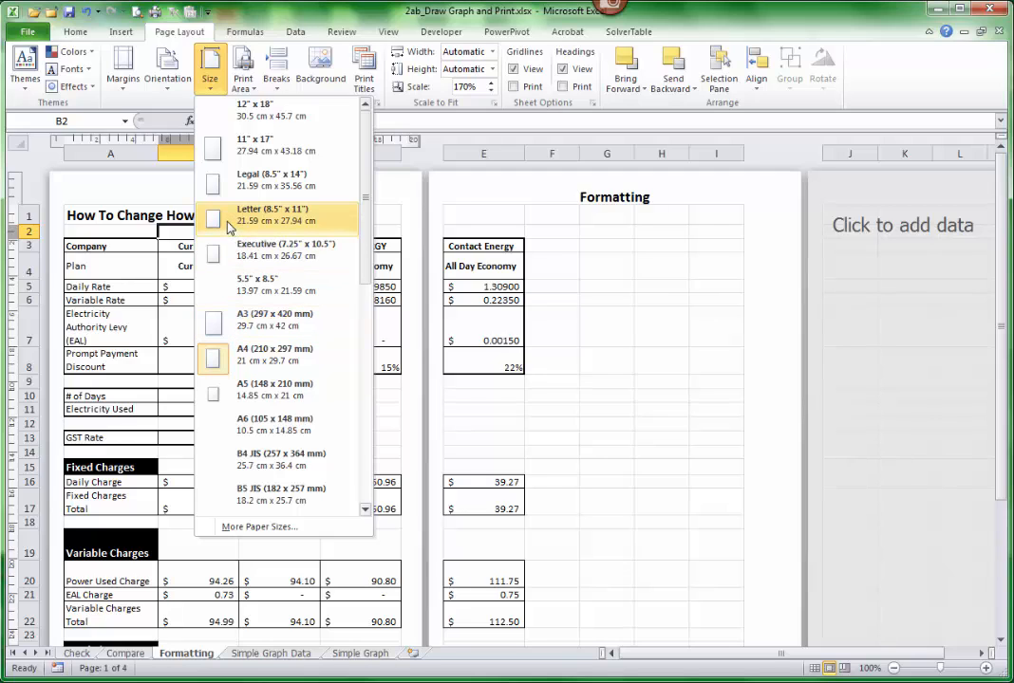
left_click(255, 93)
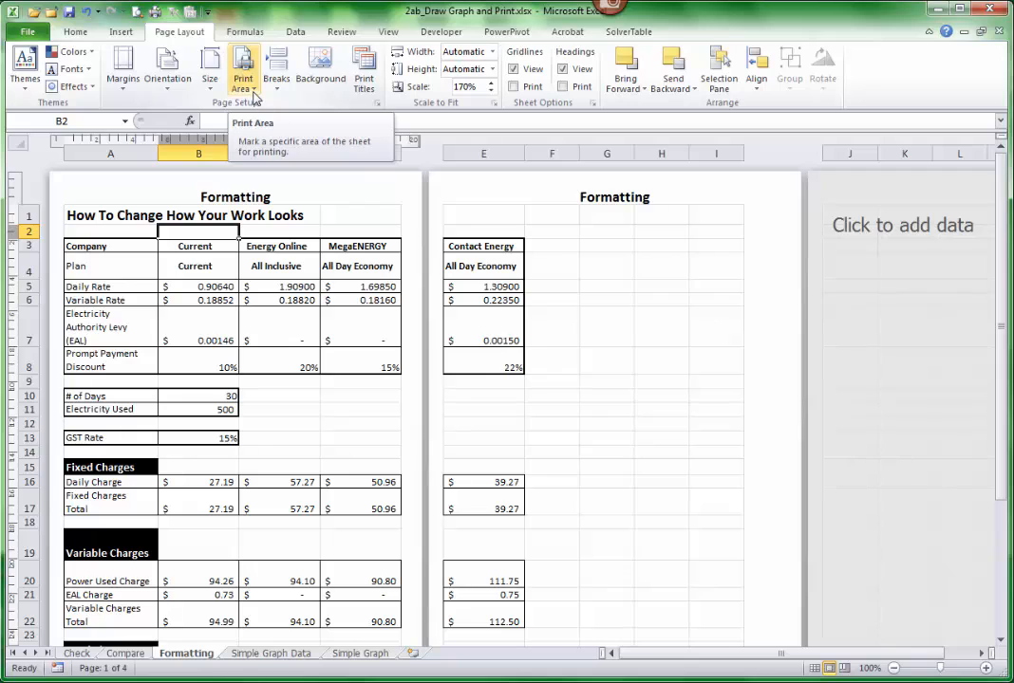
- Set the range A1:E29 as the print area of the Formatting sheet
left_click(92, 216)
left_click_drag(92, 216, 469, 604)
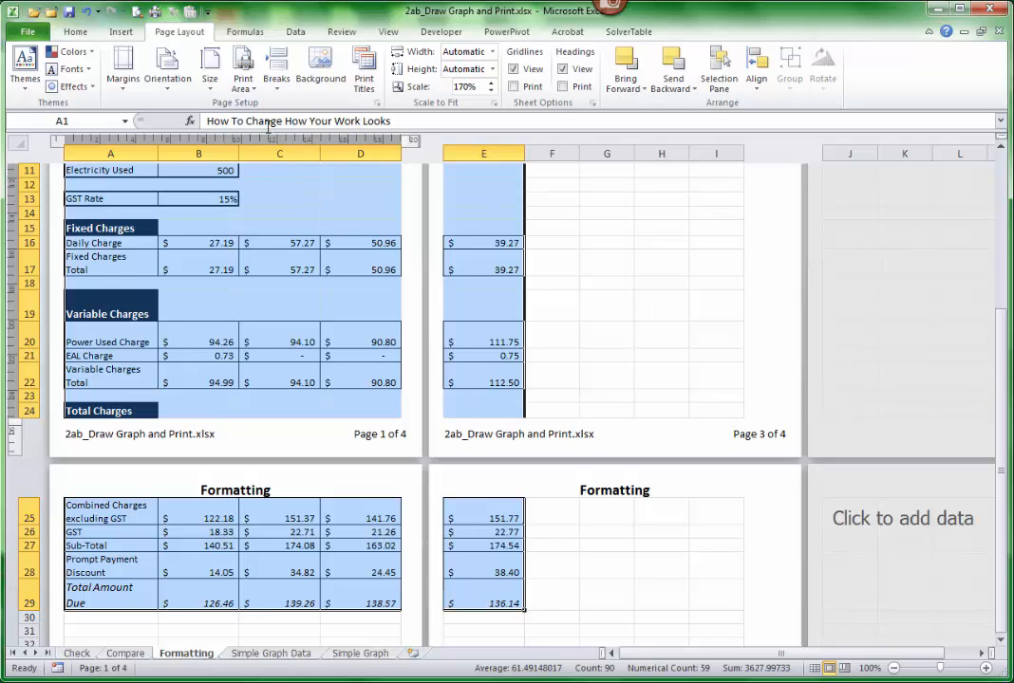
left_click(252, 90)
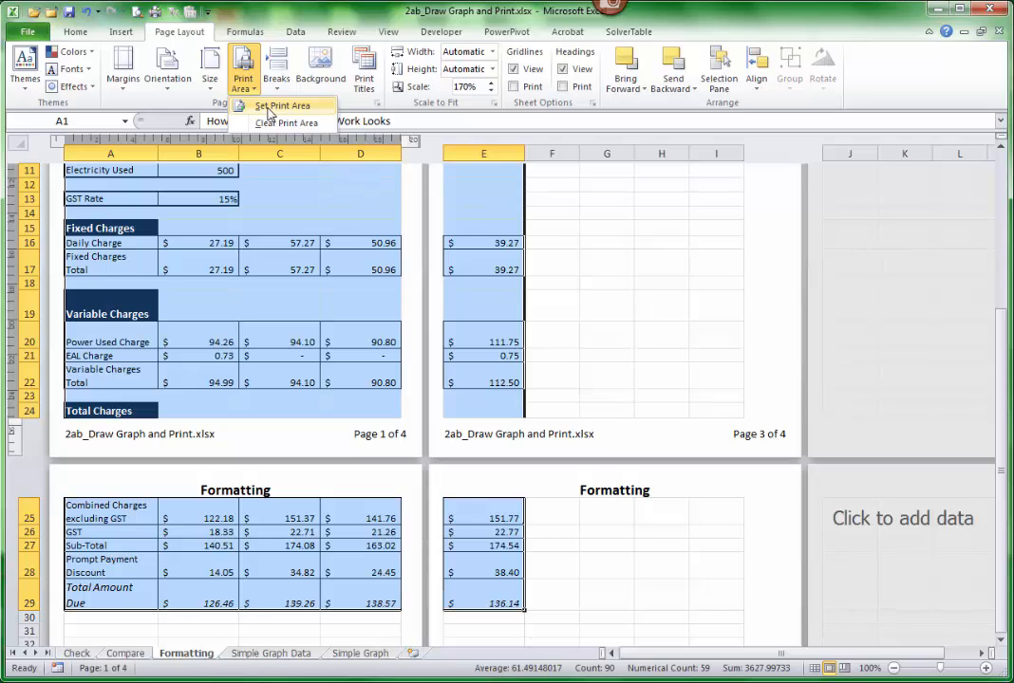
left_click(269, 108)
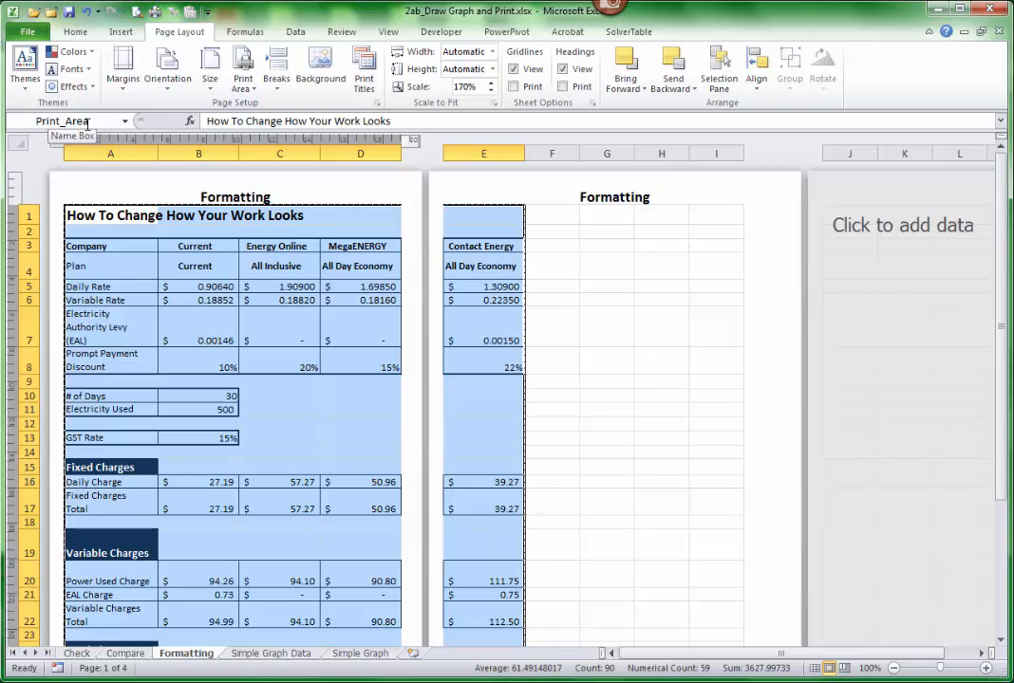
left_click(97, 217)
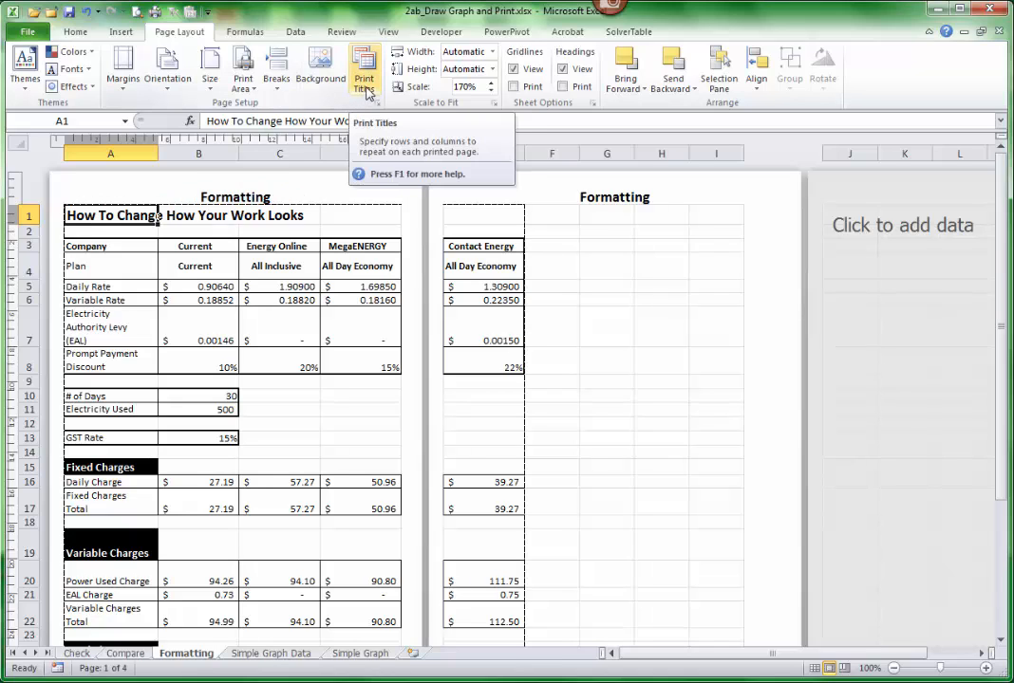
- Define rows 3 to 4 as the print title rows repeated at the top of each page
left_click(92, 236)
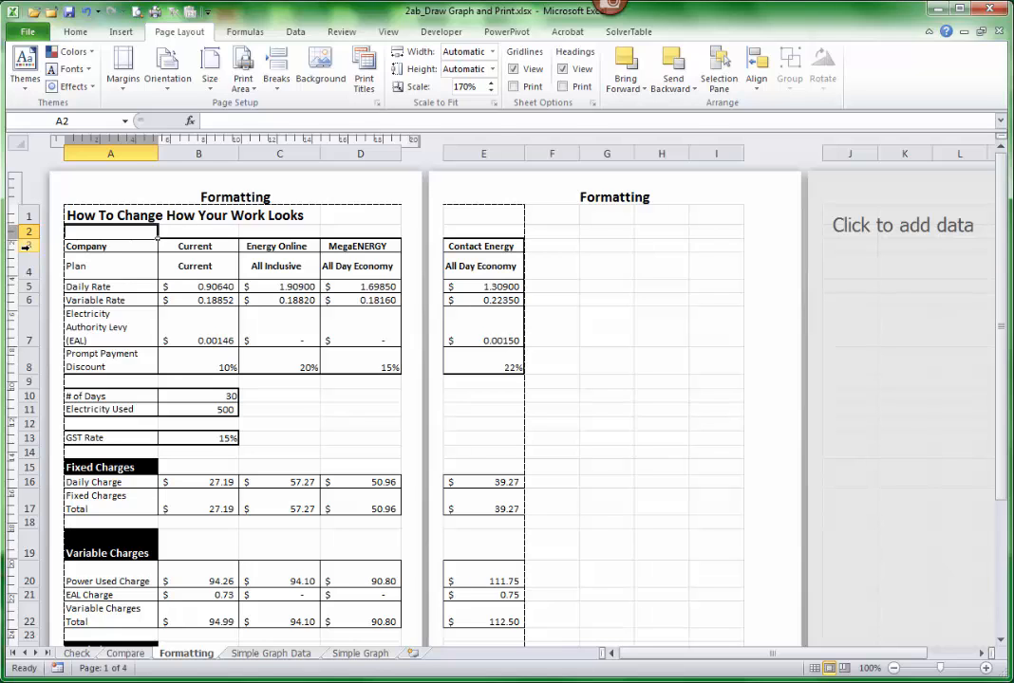
left_click(364, 80)
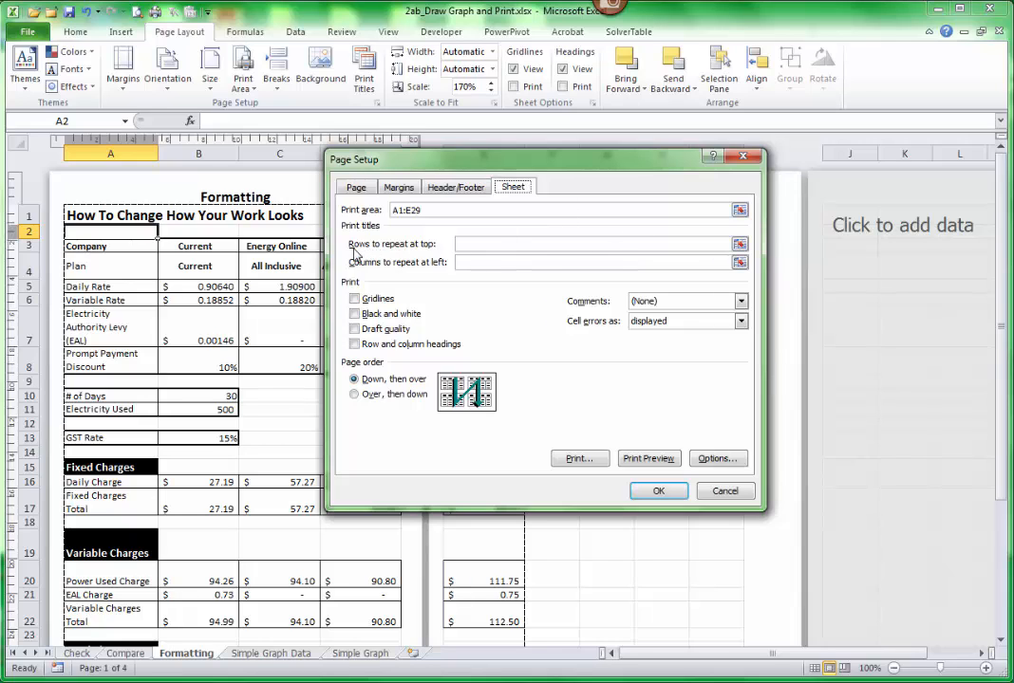
left_click(739, 245)
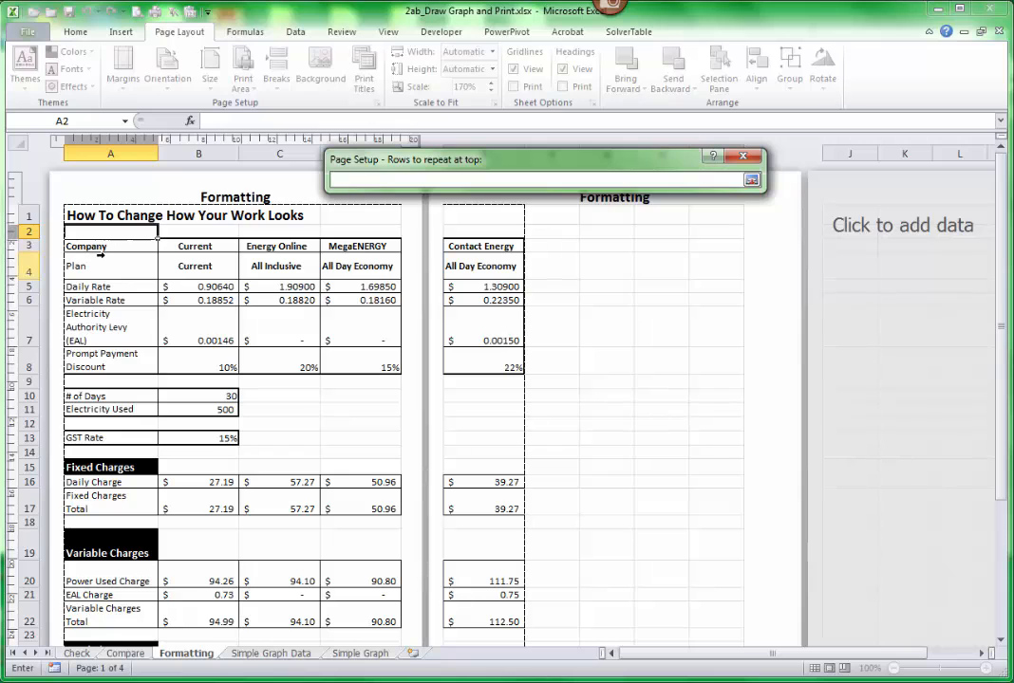
left_click_drag(31, 247, 30, 268)
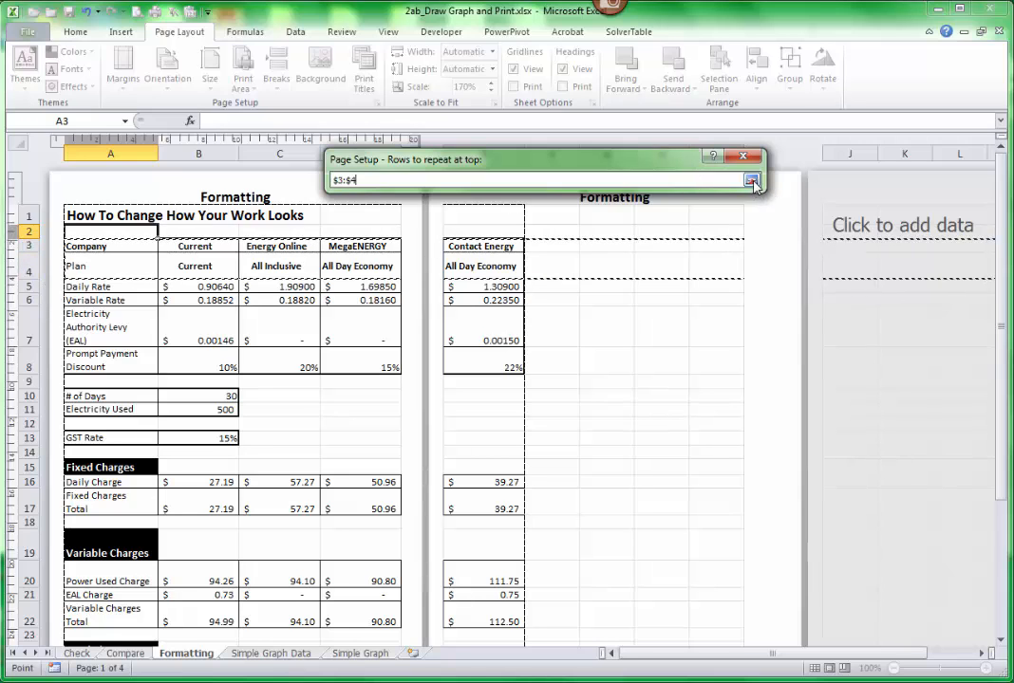
left_click(751, 180)
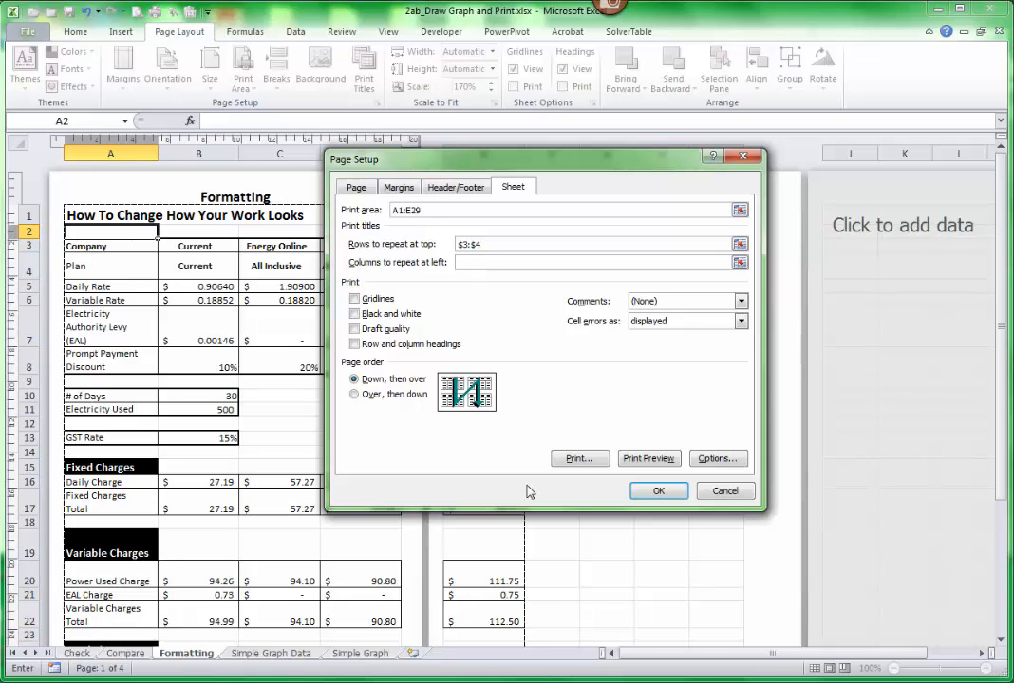
- Set column A to repeat at the left of each printed page and apply the print titles
left_click(740, 265)
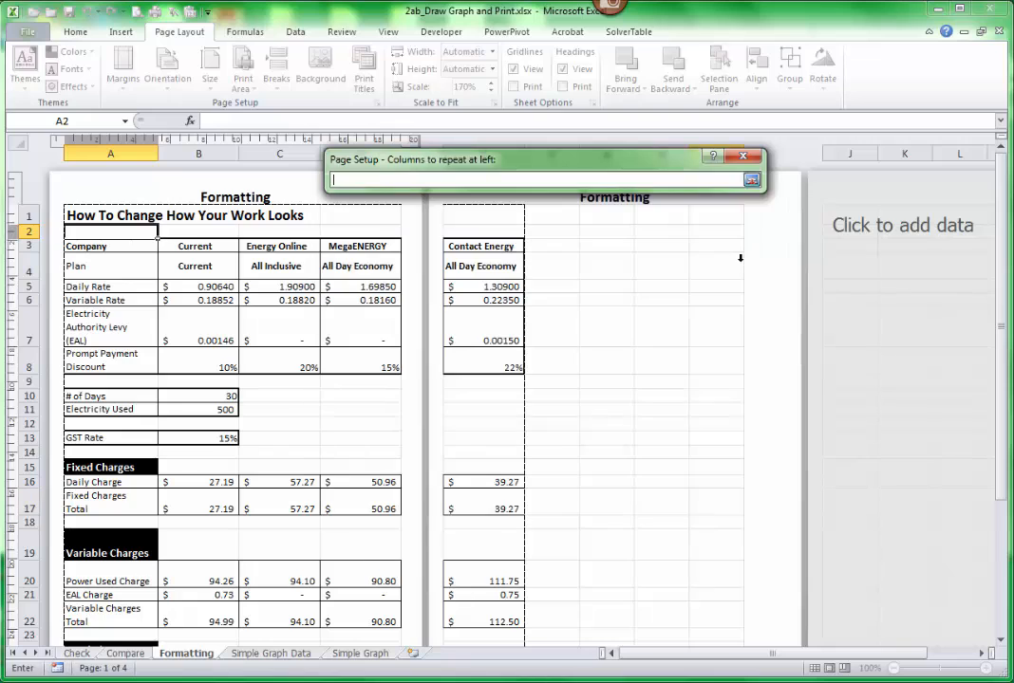
left_click(106, 160)
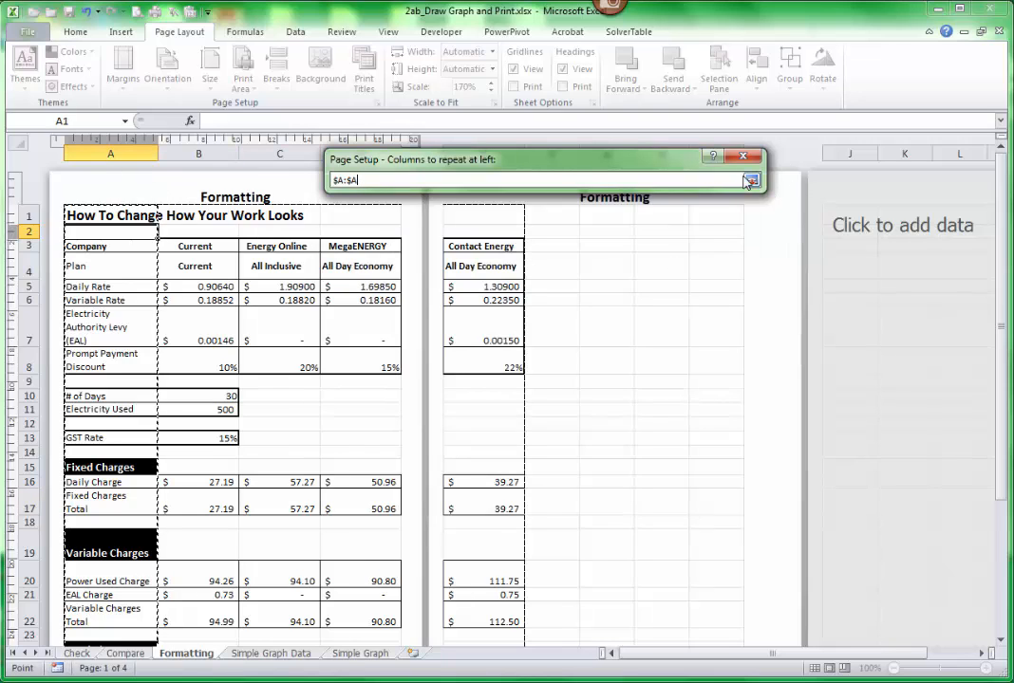
left_click(750, 181)
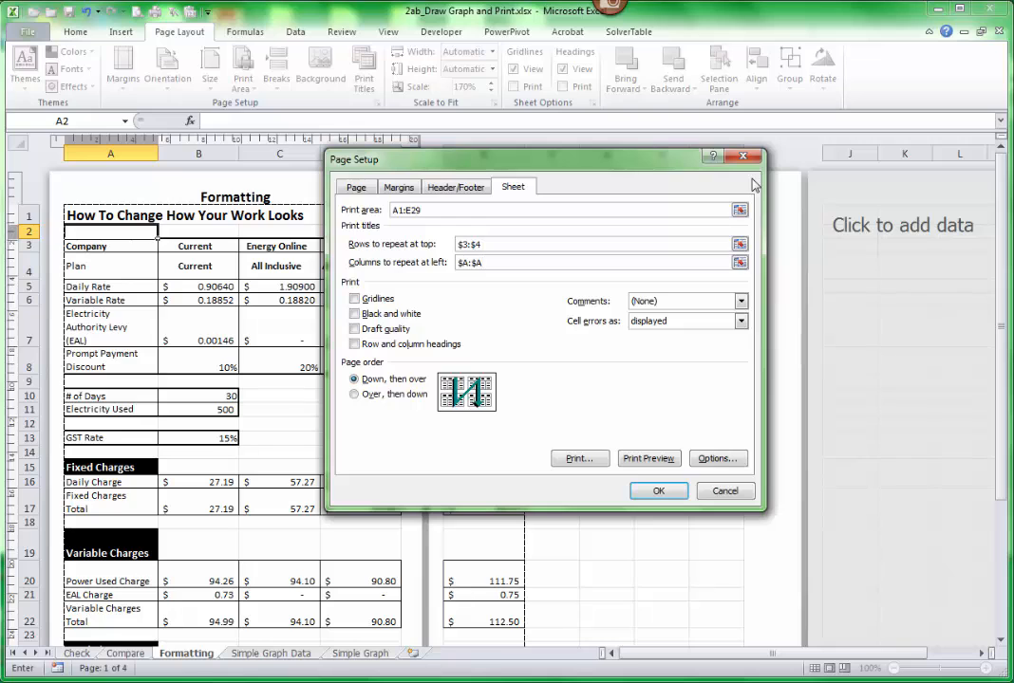
left_click(659, 493)
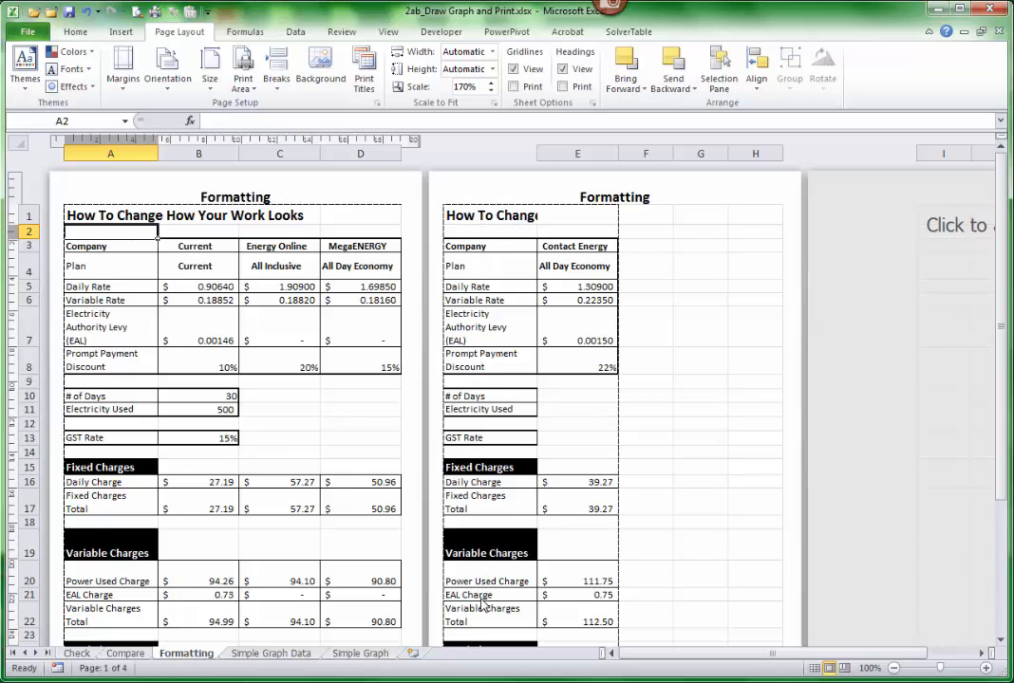
- Check the repeated titles across the pages, and display the sheet in Page Break Preview with its welcome message dismissed
scroll(403, 501, "down", 5)
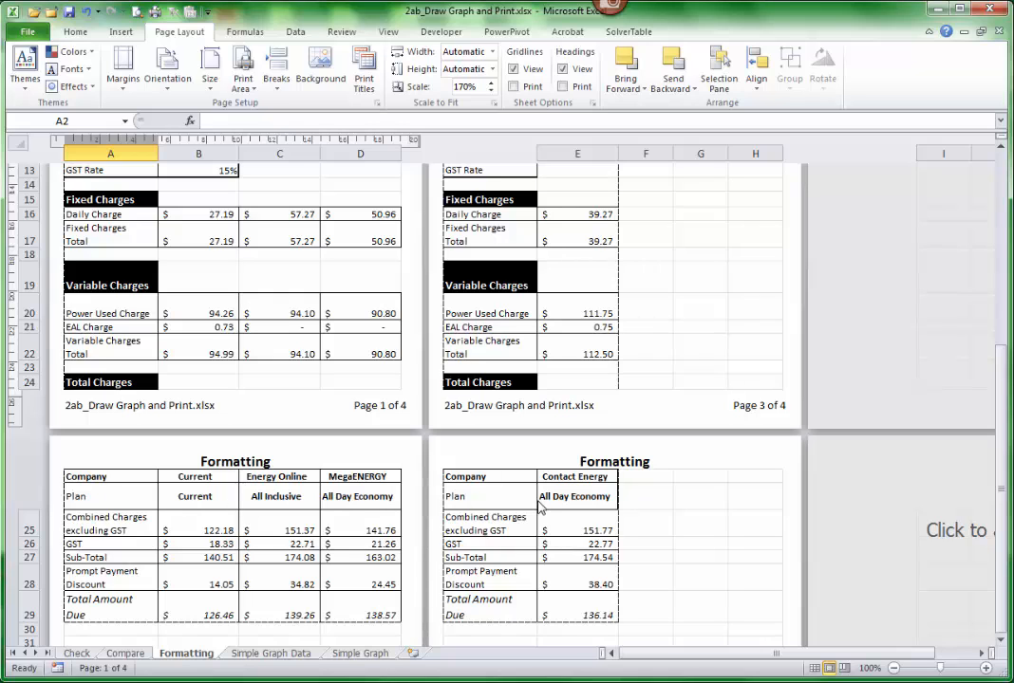
scroll(383, 504, "up", 4)
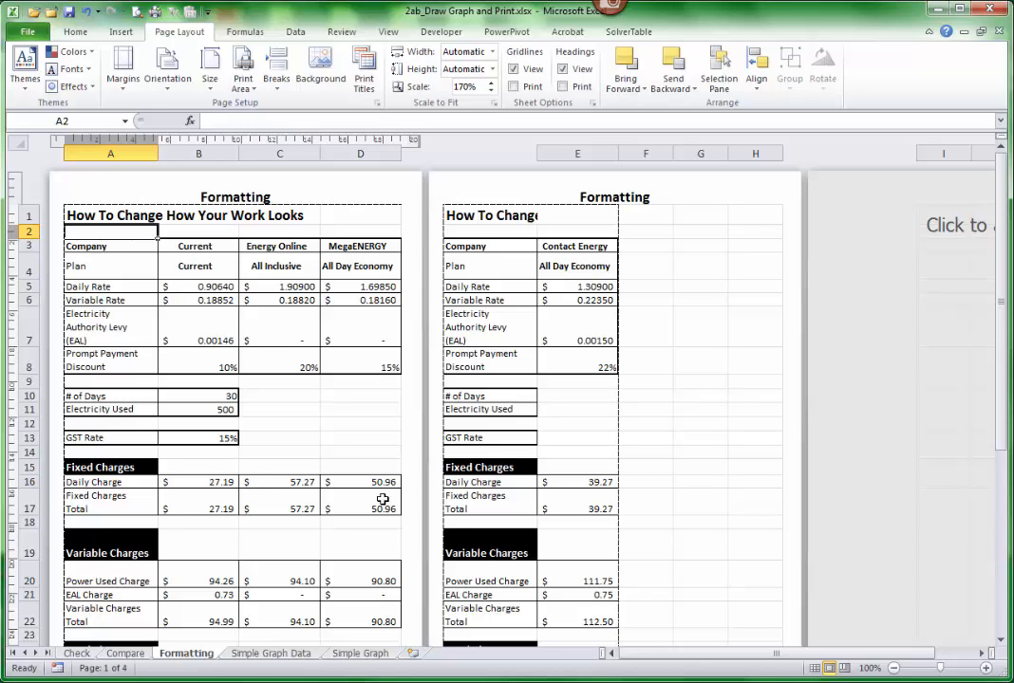
scroll(384, 503, "down", 5)
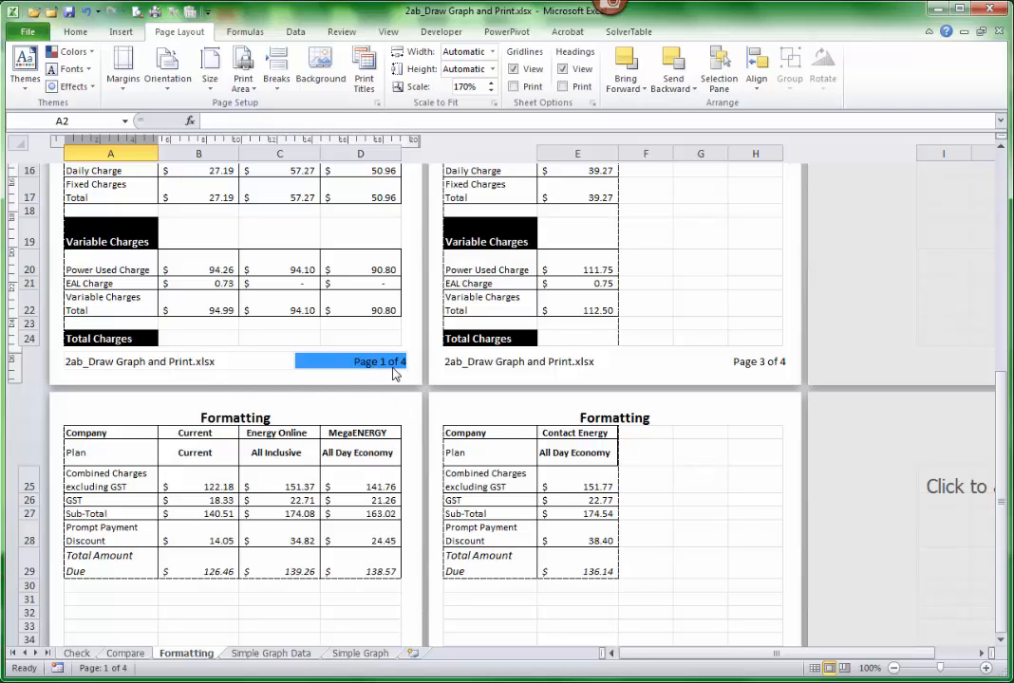
left_click(844, 670)
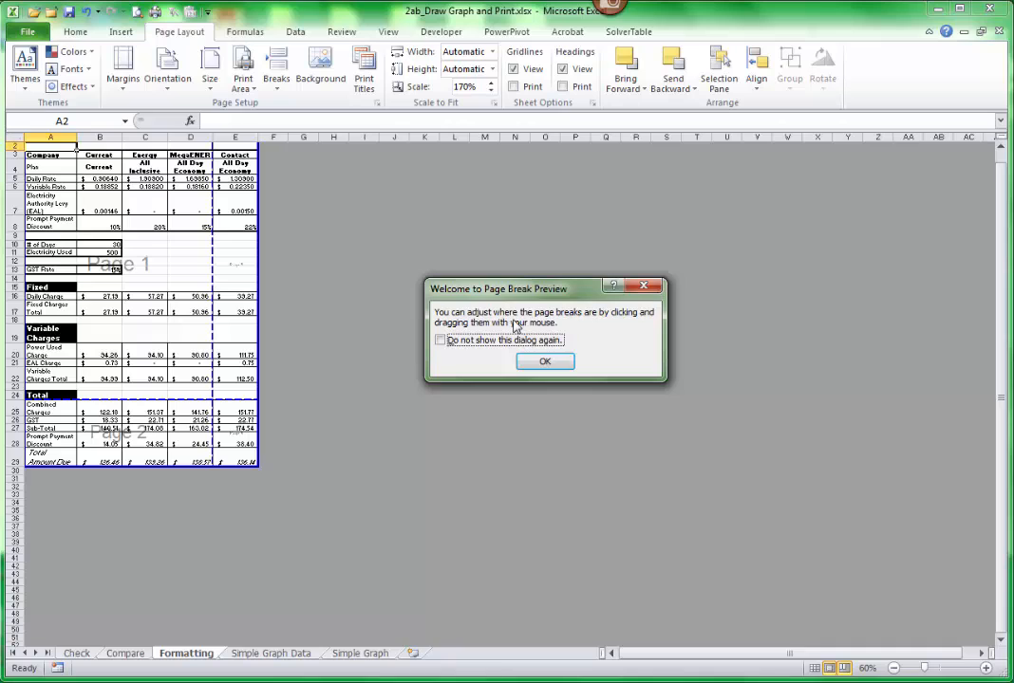
left_click(440, 343)
left_click(548, 363)
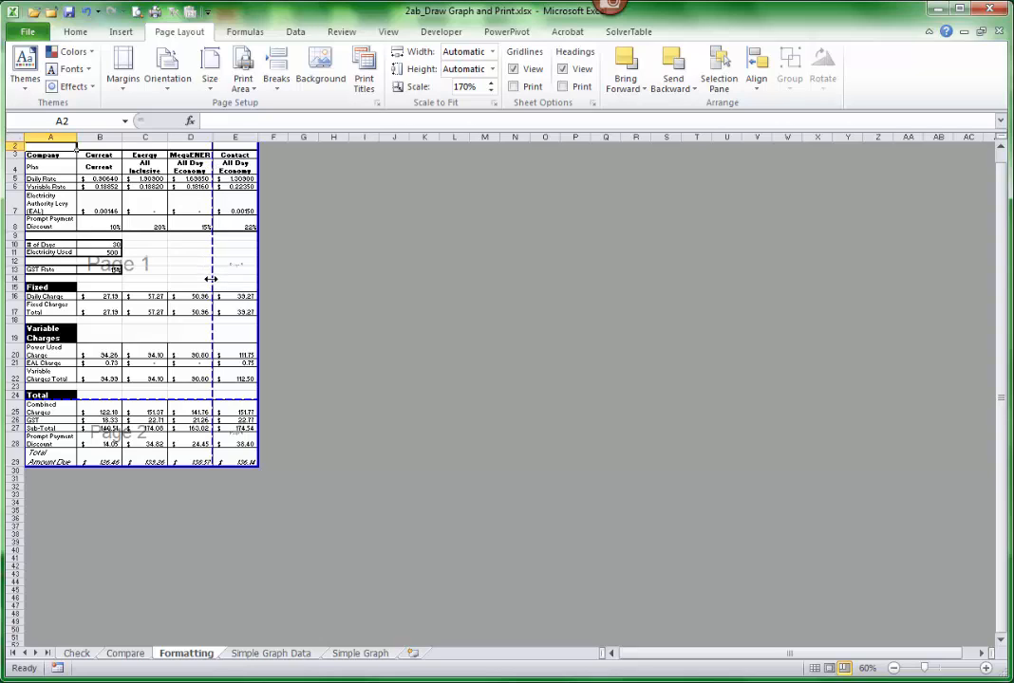
- Try moving the vertical page break between columns D and E to the outer edge of column E, and undo it
left_click_drag(211, 279, 251, 277)
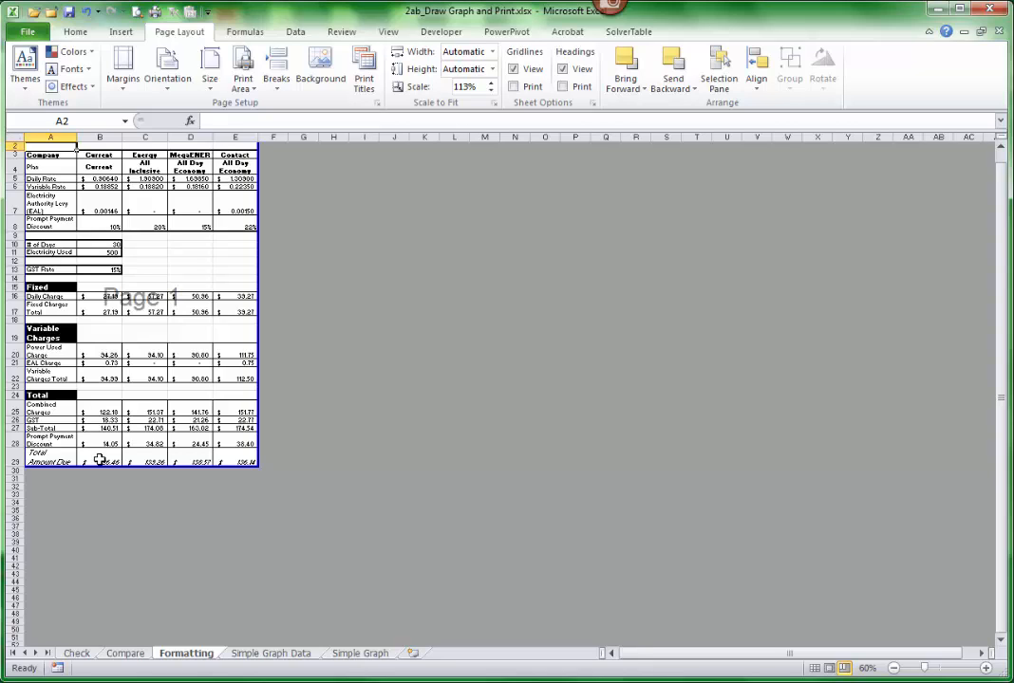
left_click(86, 13)
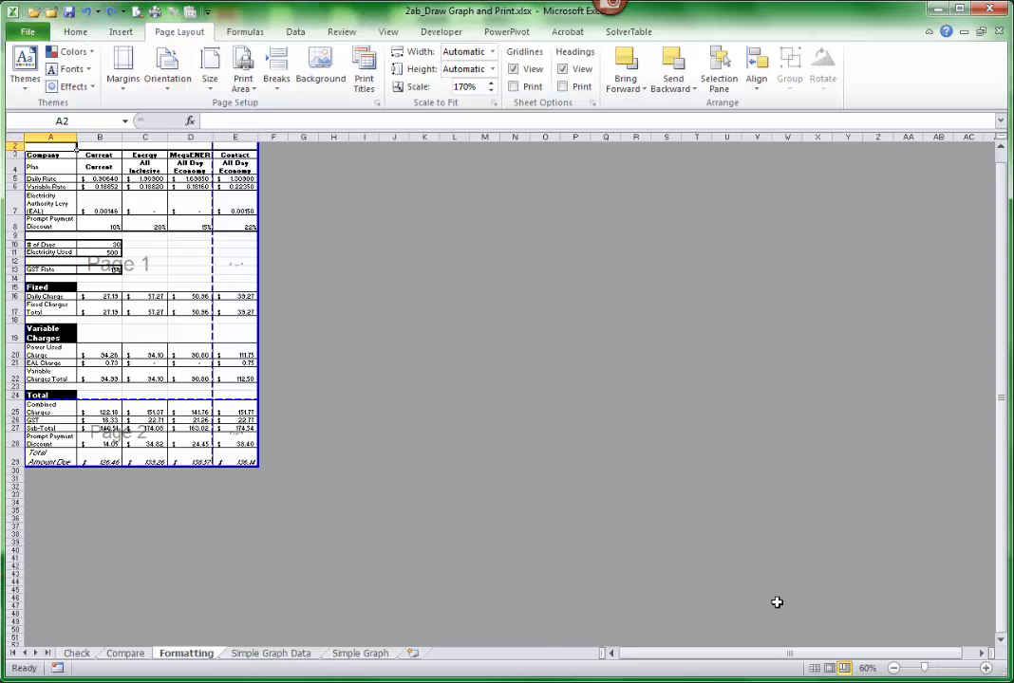
- Return to Normal view and scale the printout to fit 1 page wide by 1 page tall
left_click(815, 668)
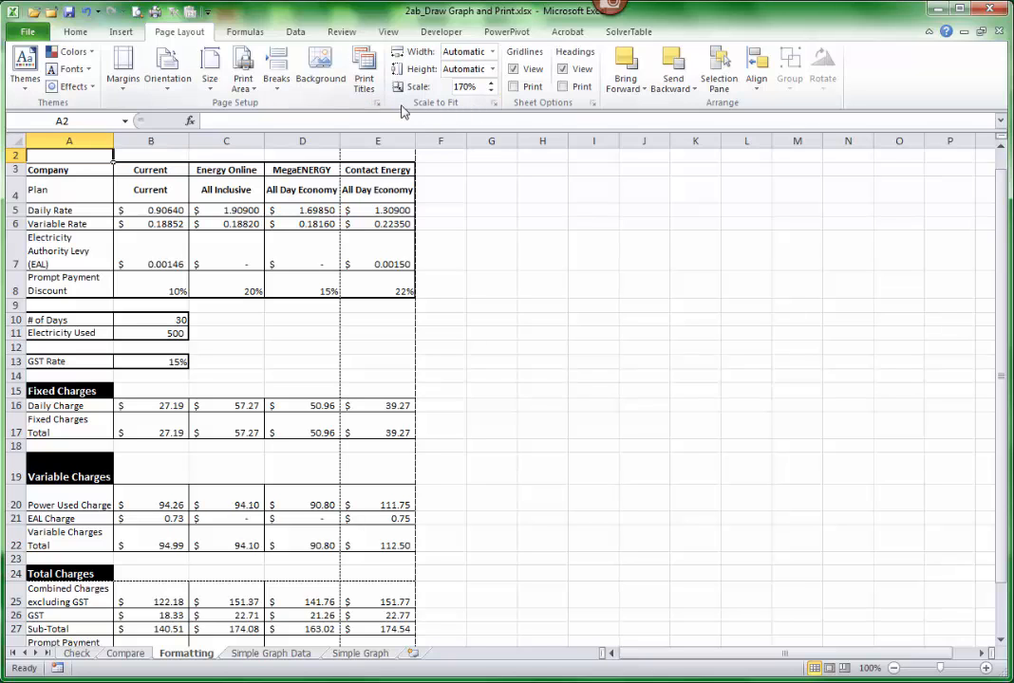
left_click(494, 104)
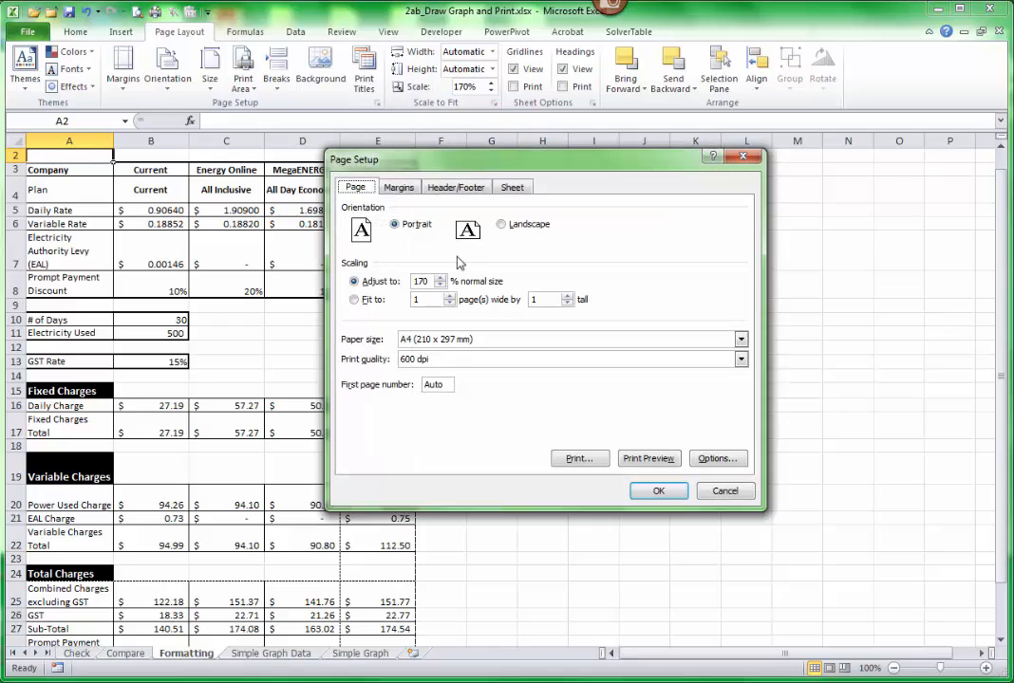
left_click(353, 299)
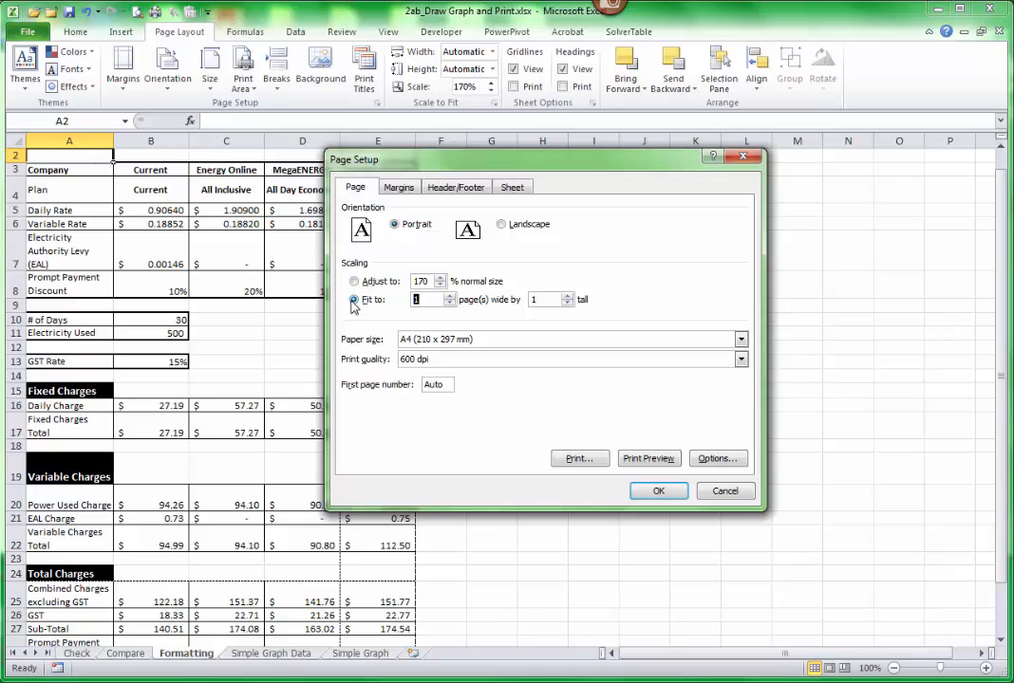
double_click(418, 300)
left_click(655, 493)
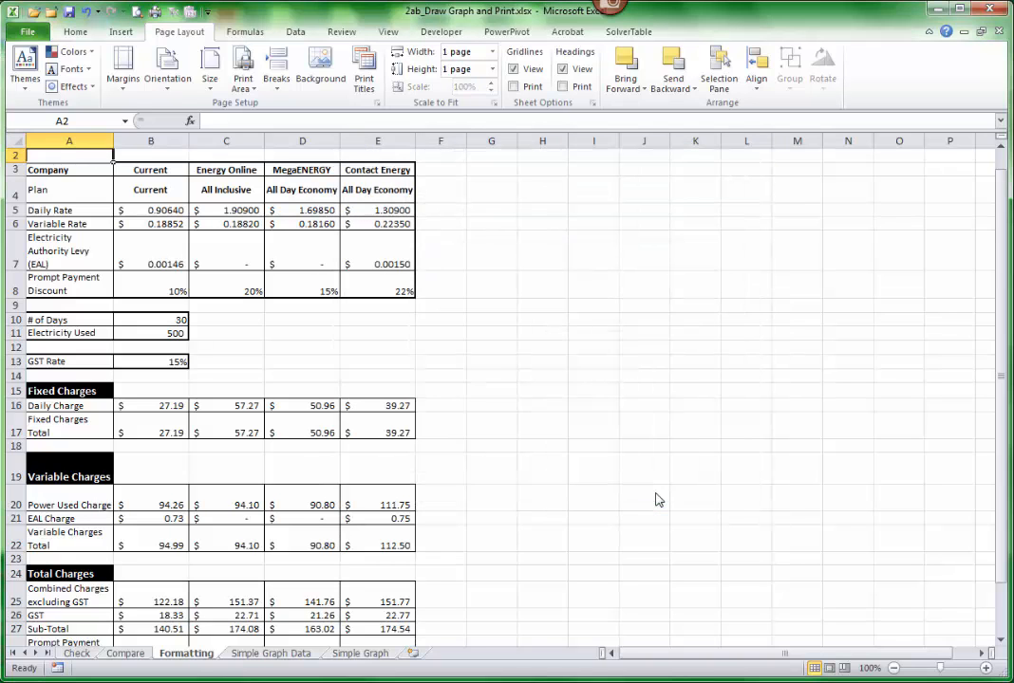
- Check the one-page scaling in Page Break Preview and return to Normal view
left_click(844, 669)
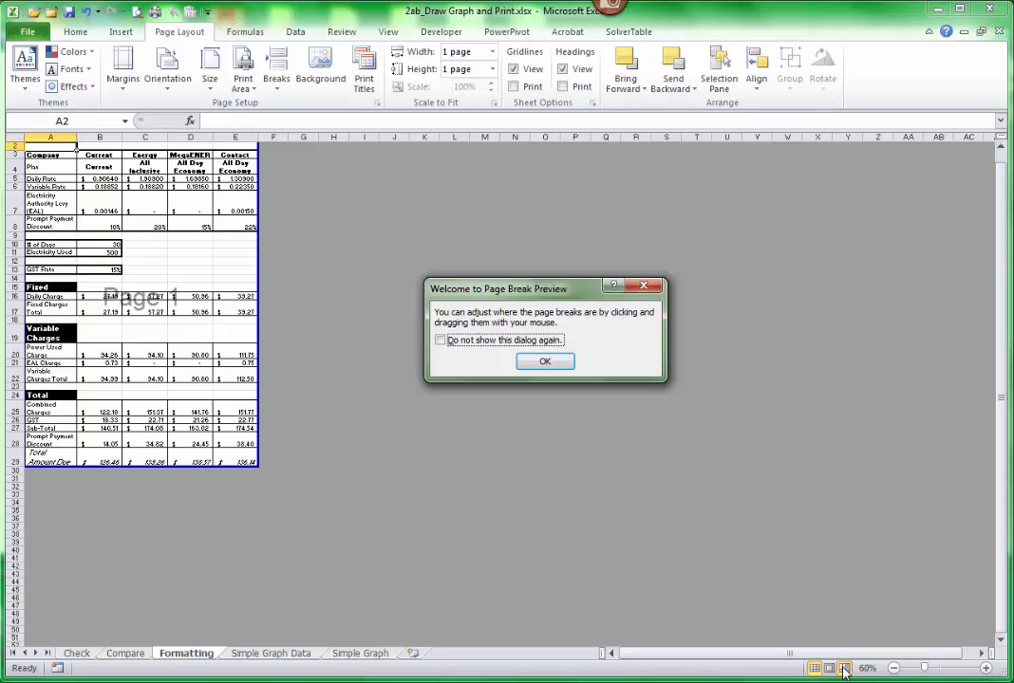
left_click(554, 365)
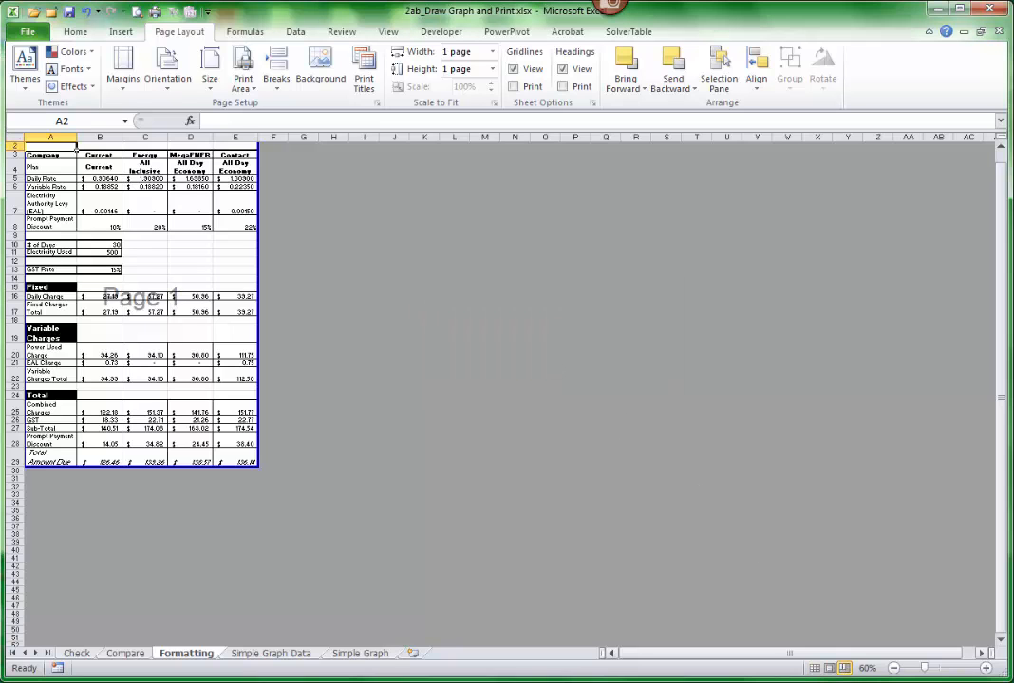
left_click(816, 668)
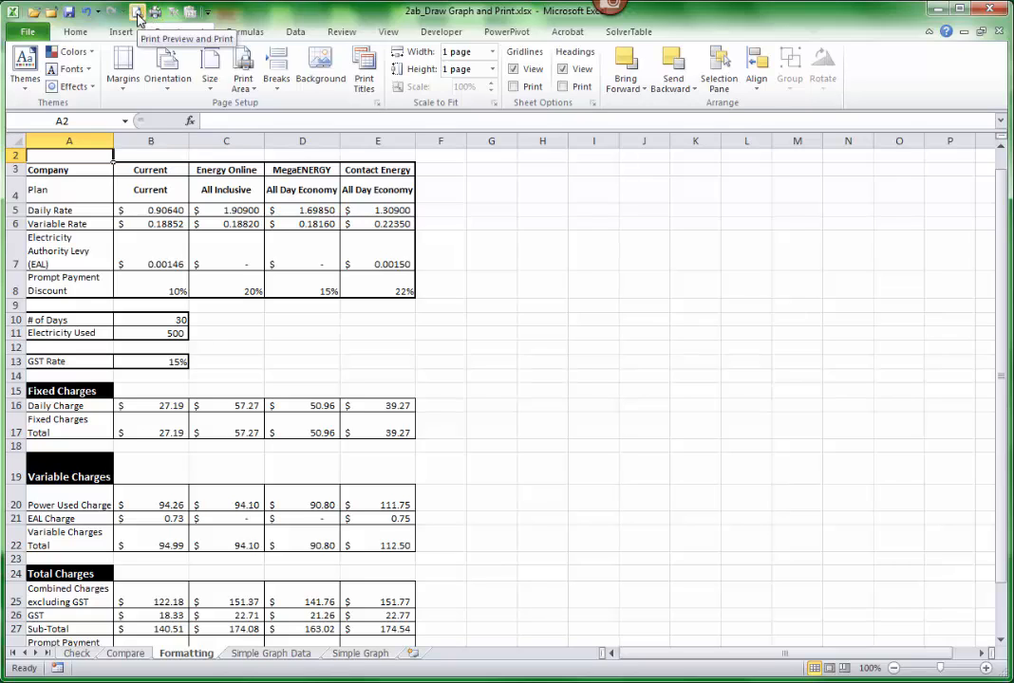
left_click(208, 12)
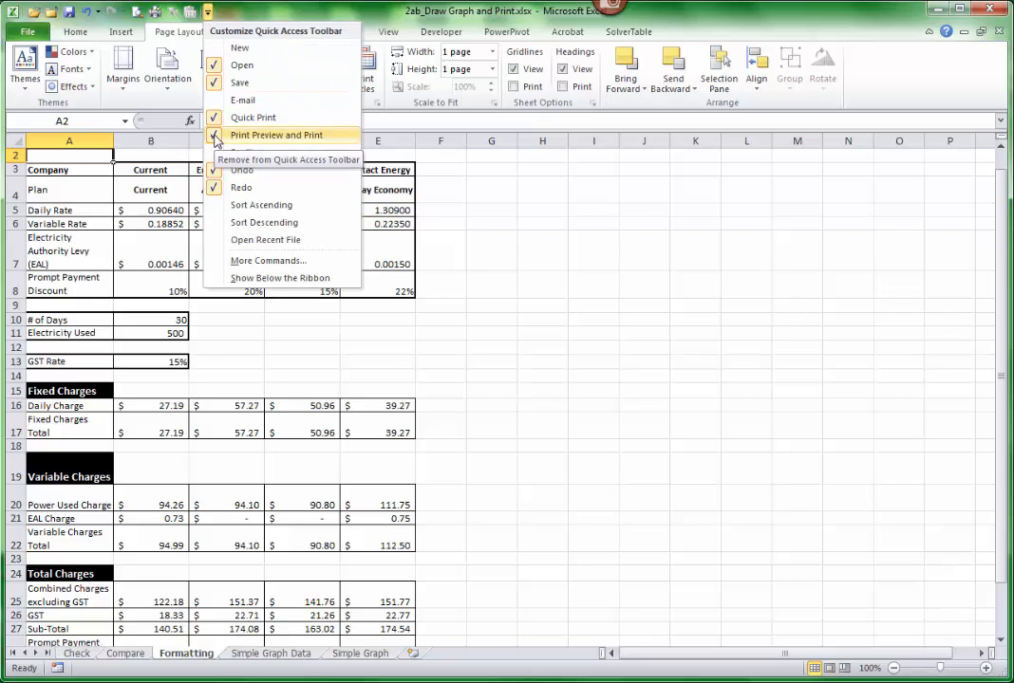
left_click(208, 14)
left_click(76, 33)
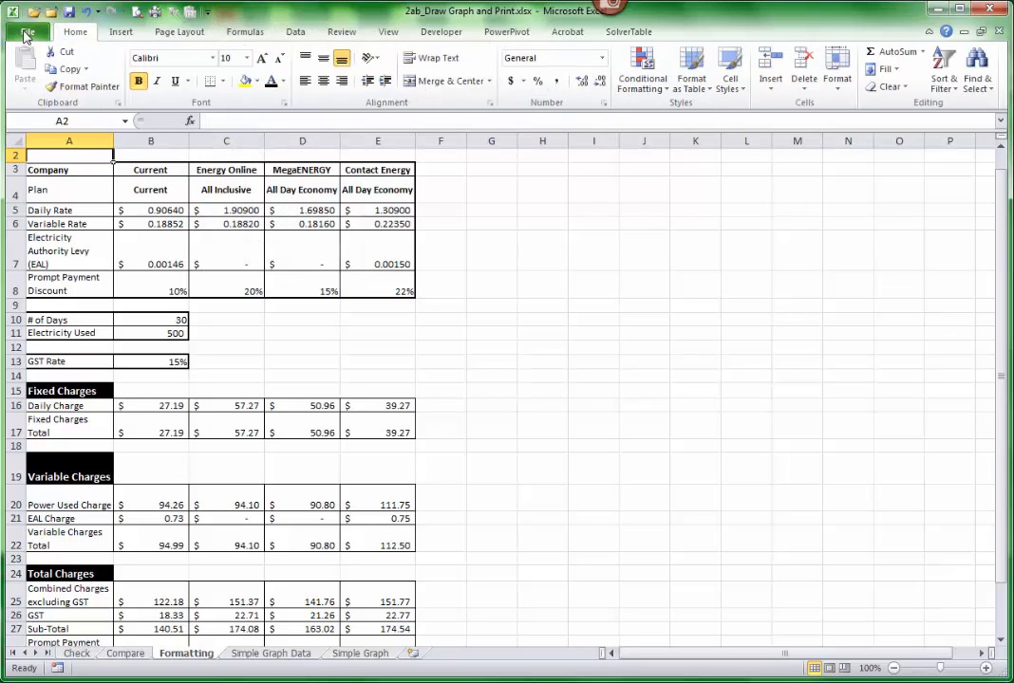
- Display the worksheet's print preview and review the PDFCreator printer properties for colour, layout and pages per sheet, closing them when done
left_click(27, 34)
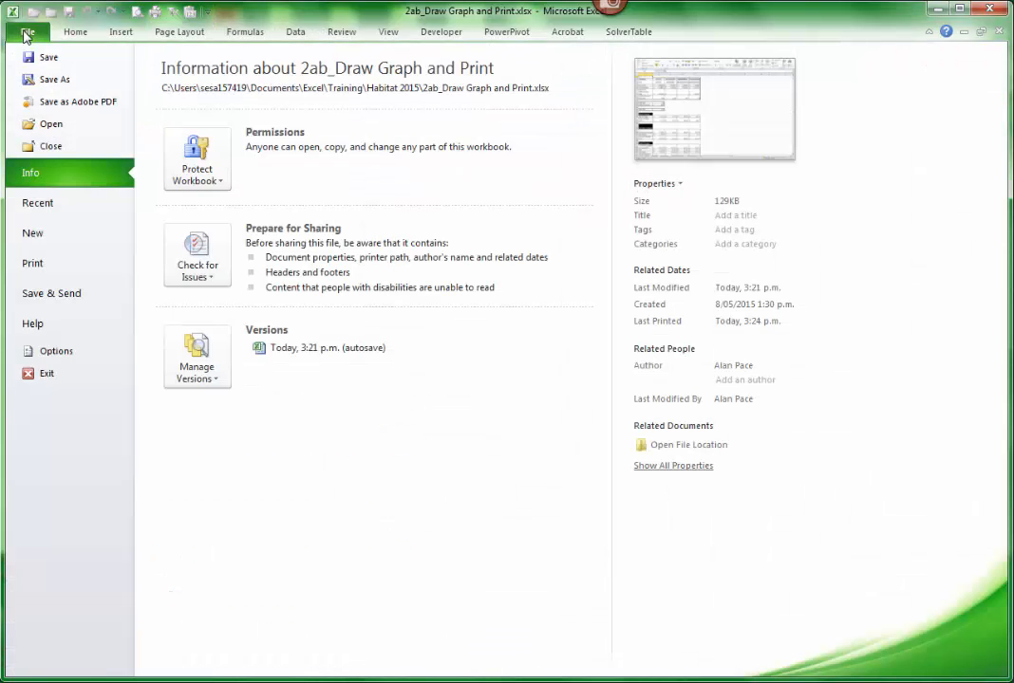
left_click(33, 266)
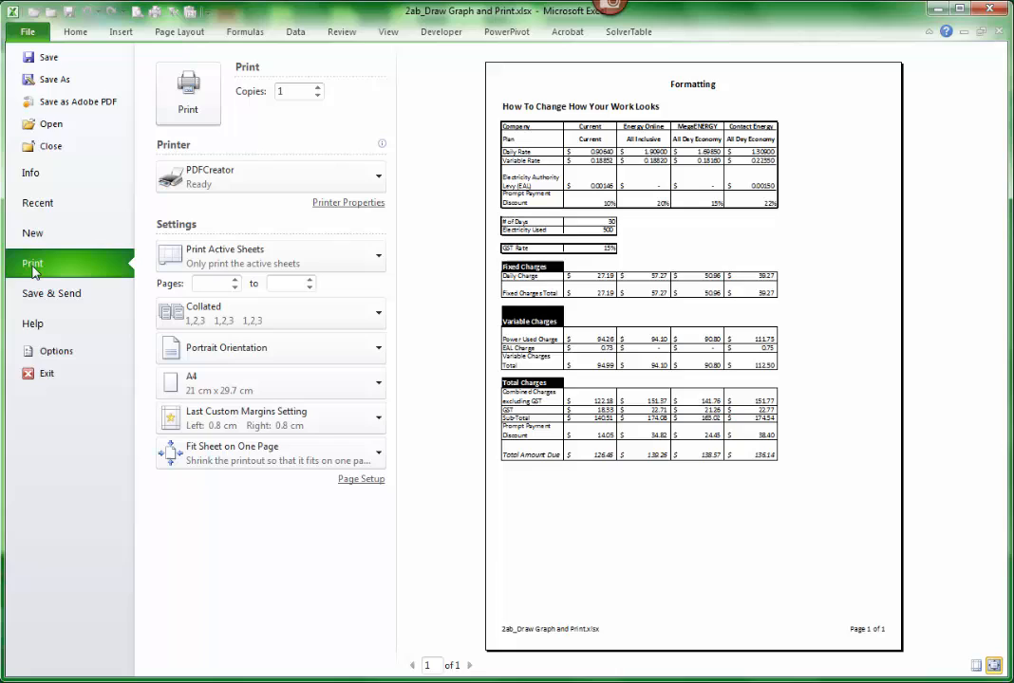
left_click(347, 203)
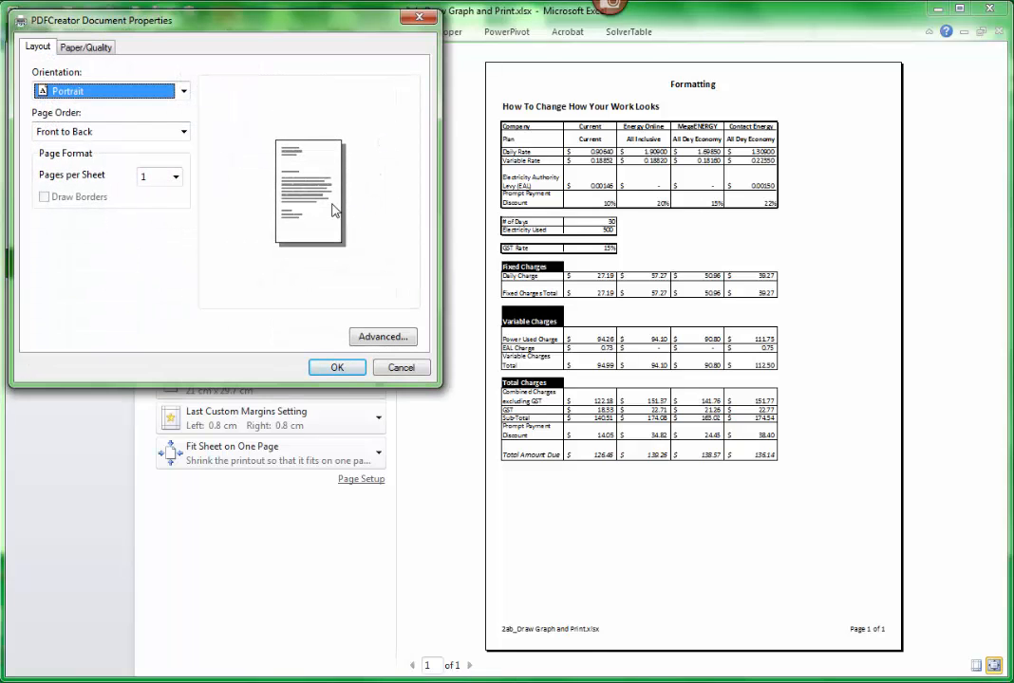
left_click(76, 49)
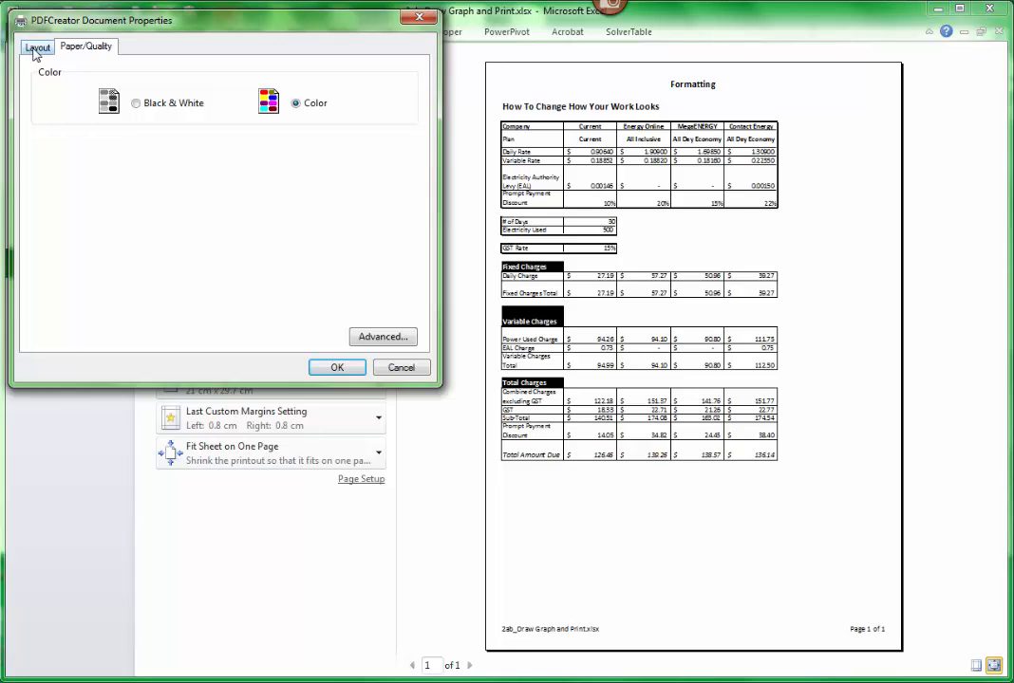
left_click(36, 50)
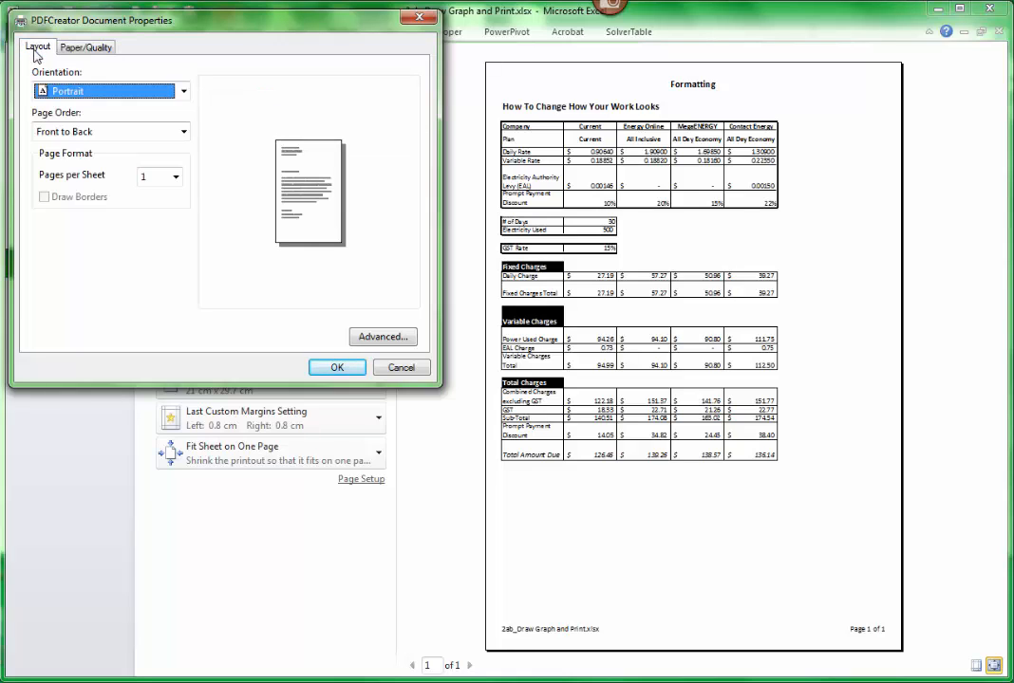
left_click(176, 178)
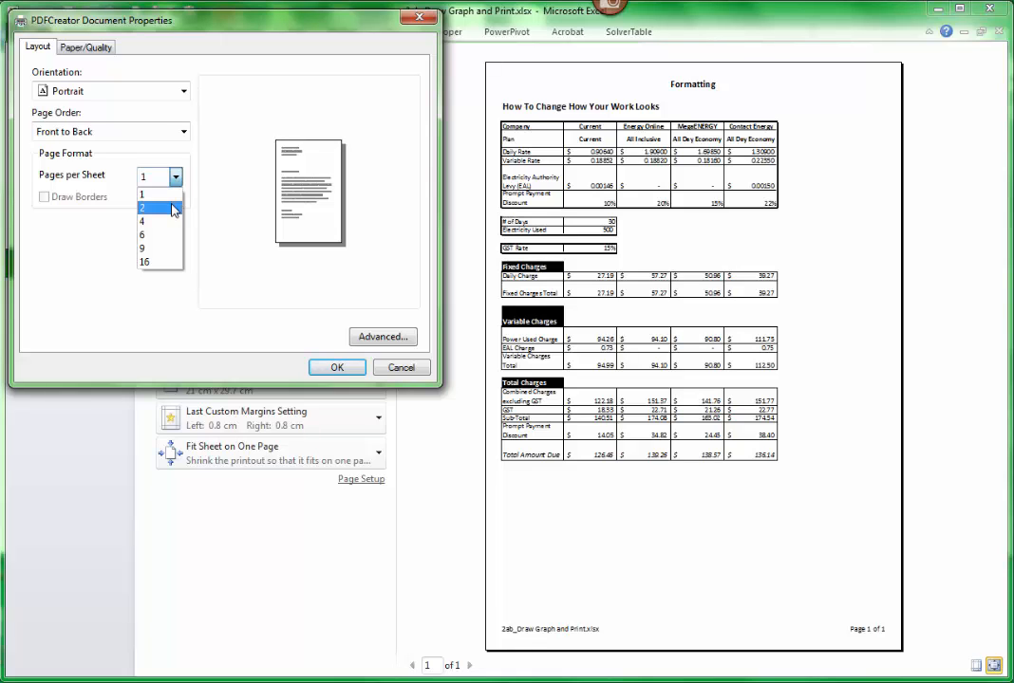
left_click(212, 173)
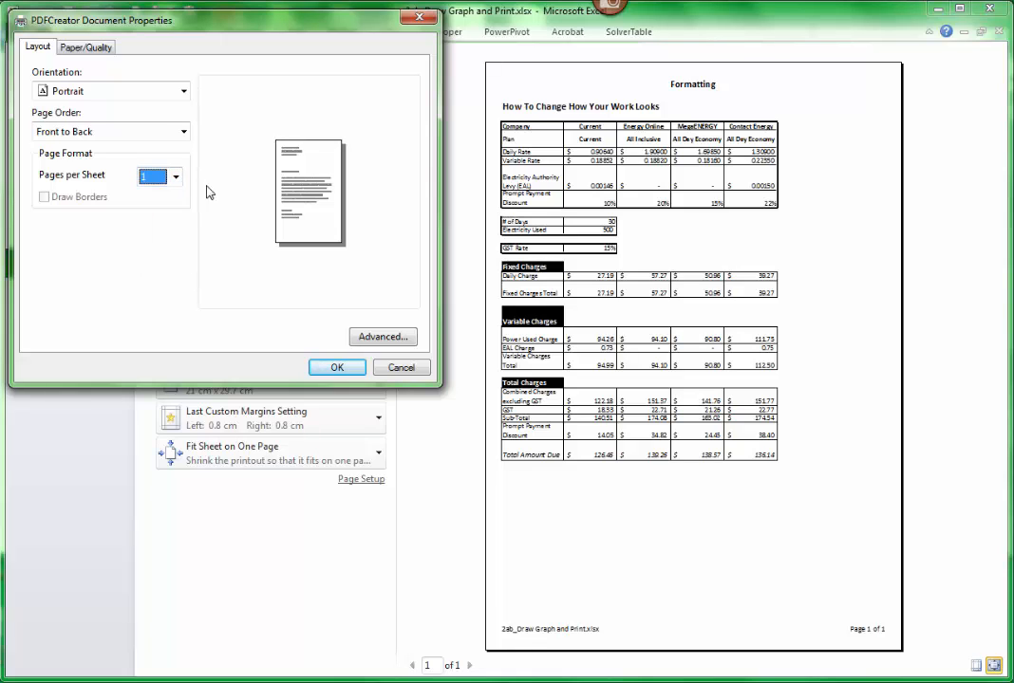
left_click(338, 372)
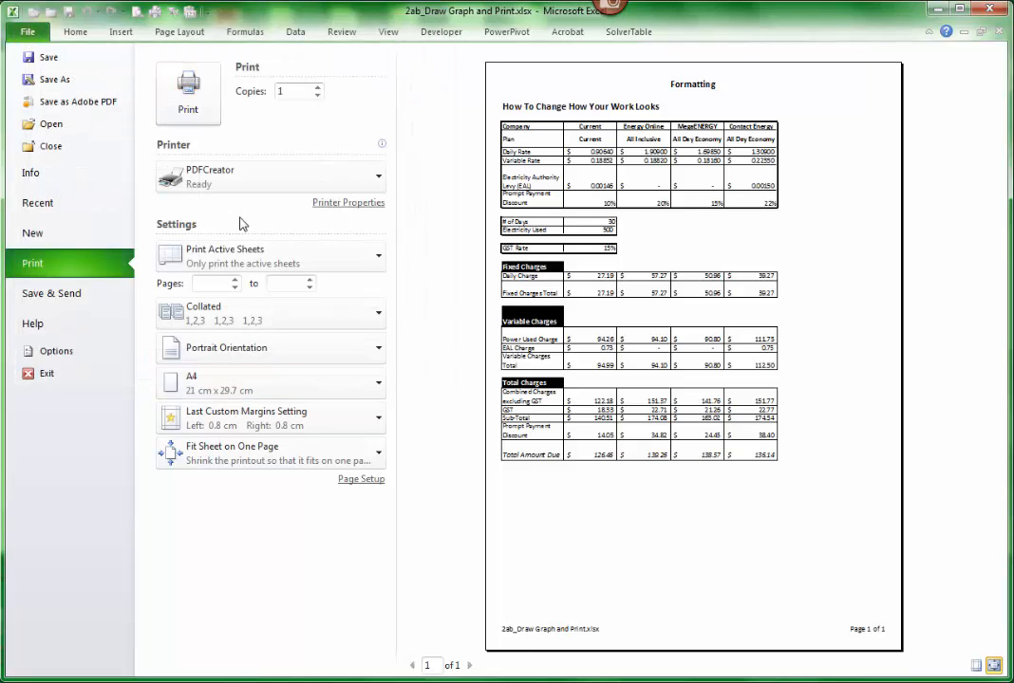